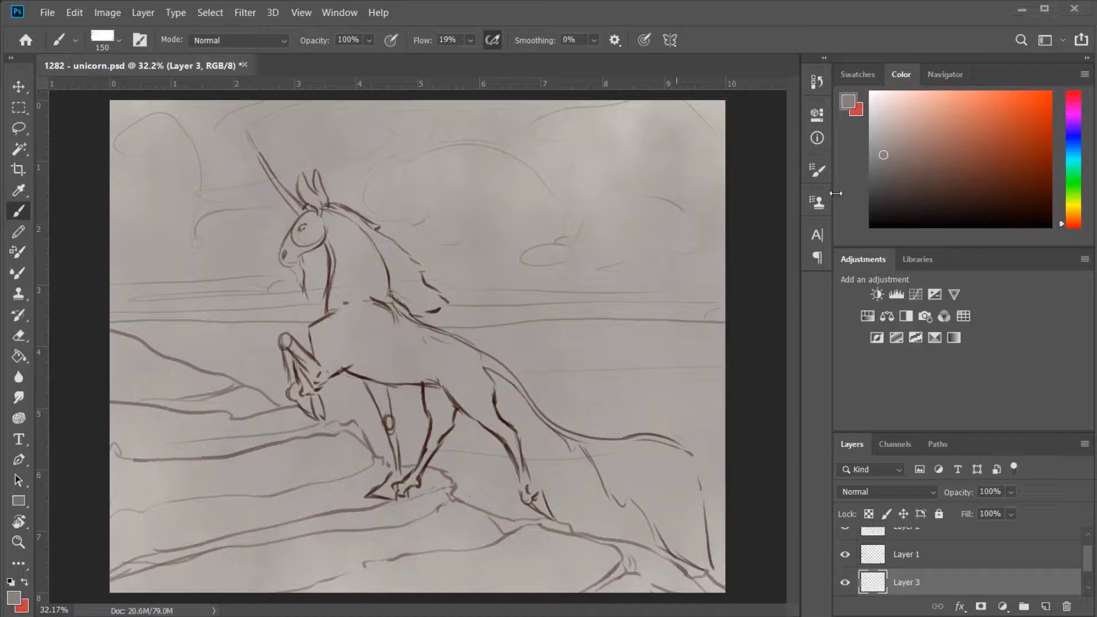
Step: Block in dark grey strokes across the upper sky and horizon band
click(885, 165)
key(bracketright)
key(bracketright)
key(bracketright)
mouse_move(590, 297)
mouse_down()
mouse_move(733, 297)
mouse_move(166, 294)
mouse_move(236, 204)
mouse_move(490, 184)
mouse_move(338, 147)
mouse_move(686, 265)
mouse_move(705, 257)
mouse_move(164, 196)
mouse_up()
key(bracketleft)
key(bracketleft)
key(bracketleft)
click(886, 185)
mouse_move(576, 203)
mouse_down()
mouse_move(342, 164)
mouse_move(214, 276)
mouse_move(718, 246)
mouse_up()
Step: Paint a light grey stripe along the horizon and softly repaint the sky clouds
click(875, 113)
drag(723, 311, 312, 320)
click(877, 119)
key(bracketright)
drag(726, 299, 164, 319)
alt+click(649, 182)
mouse_move(649, 182)
mouse_down()
mouse_move(544, 238)
mouse_move(431, 127)
mouse_move(617, 277)
mouse_move(243, 163)
mouse_up()
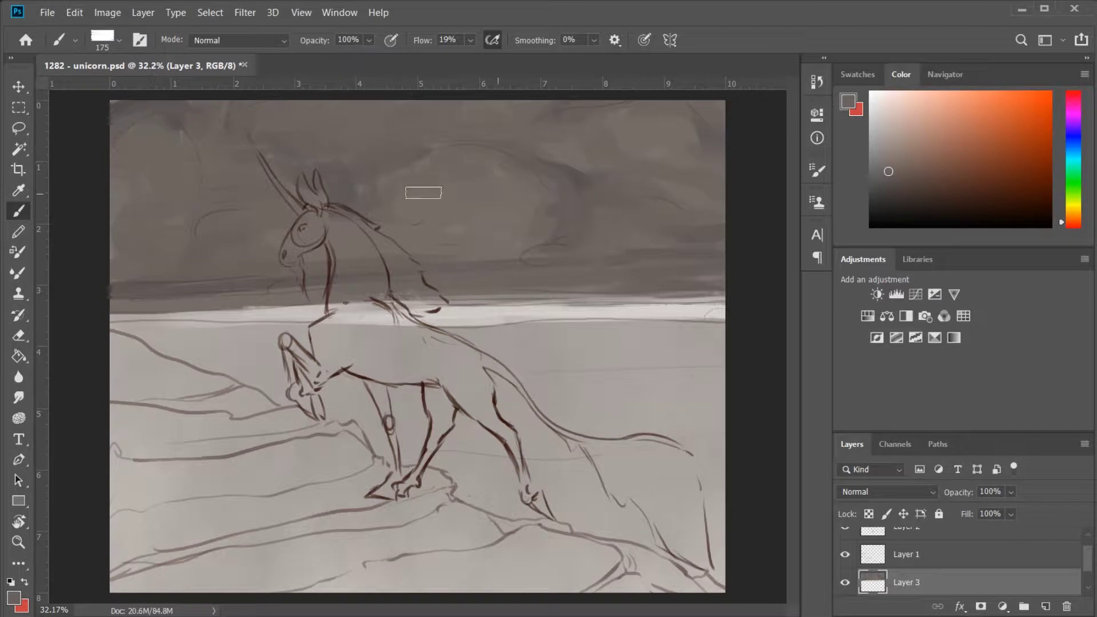
Step: Soften the ground area with a large light grey brush
alt+click(572, 431)
key(bracketright)
key(bracketright)
key(bracketright)
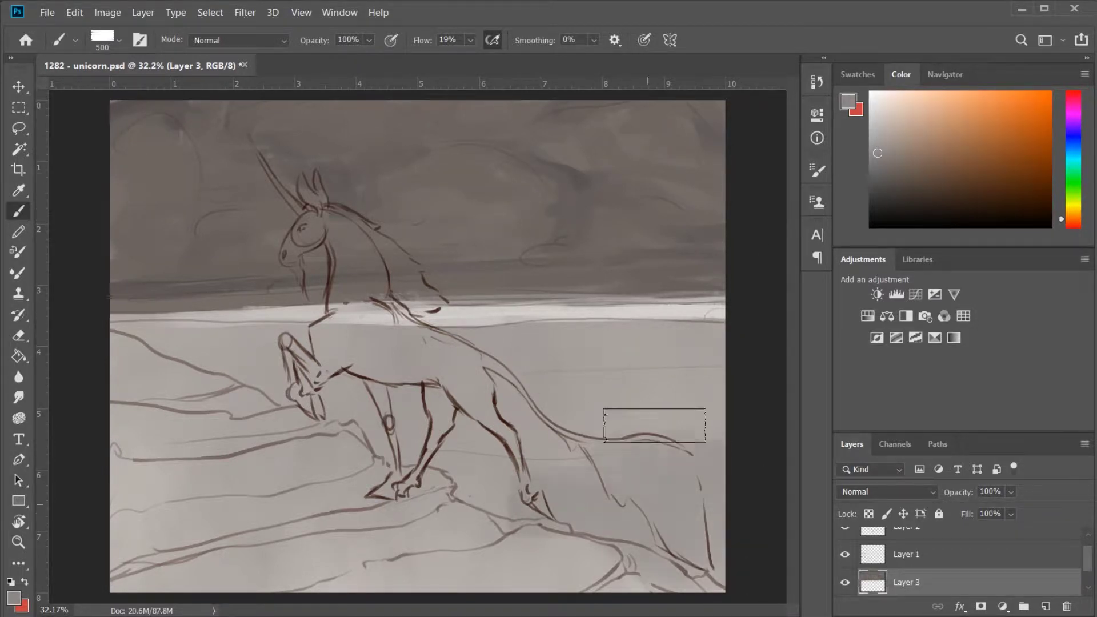
drag(656, 423, 391, 372)
drag(666, 400, 645, 493)
Step: Paint broad dark shadows across the lower-left canvas
key(bracketleft)
key(bracketleft)
key(bracketleft)
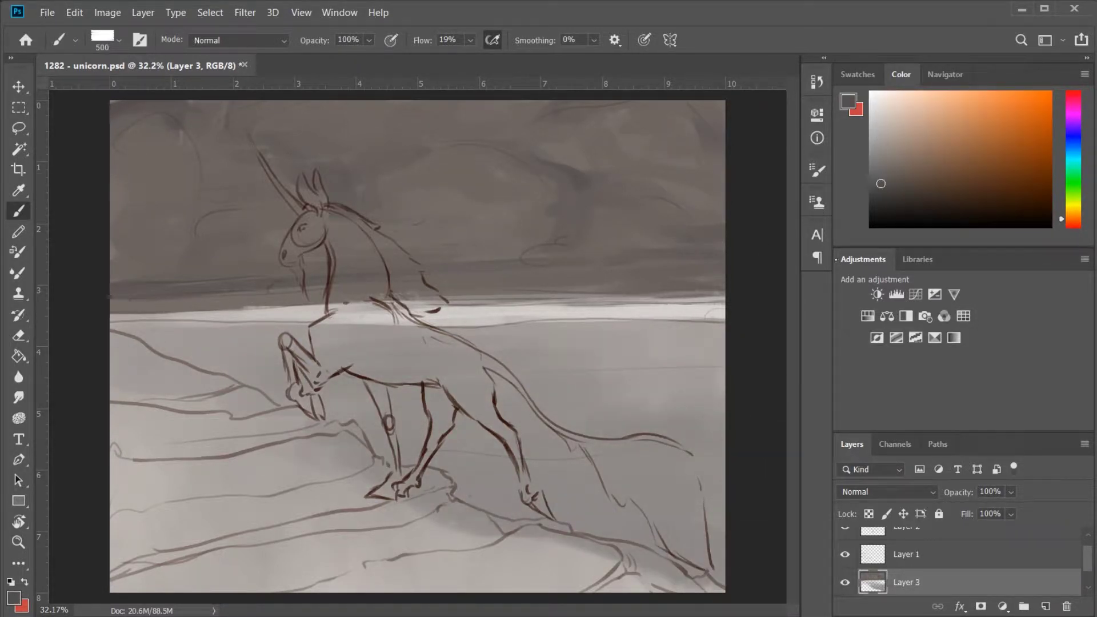
drag(426, 500, 114, 566)
drag(114, 354, 441, 503)
mouse_move(435, 514)
mouse_down()
mouse_move(540, 553)
mouse_move(133, 549)
mouse_up()
Step: Fill the lower-left ground with dark grey strokes
drag(411, 531, 663, 594)
drag(406, 491, 589, 531)
drag(114, 457, 366, 343)
alt+click(537, 451)
key(bracketleft)
key(bracketleft)
key(bracketleft)
Step: Layer darker grey shadow strokes across the lower-left cliff
drag(417, 509, 319, 522)
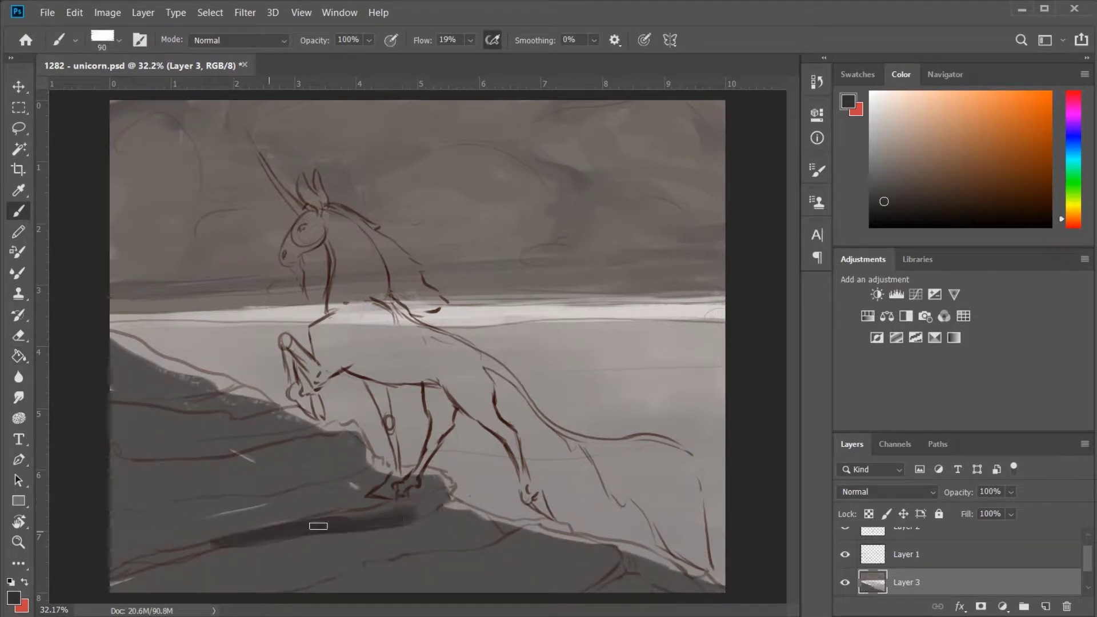
drag(115, 571, 444, 553)
drag(343, 572, 561, 568)
drag(378, 452, 212, 499)
drag(114, 509, 443, 503)
drag(326, 434, 113, 457)
drag(274, 407, 110, 381)
Step: Paint lighter grey highlights along the lower-right rock ridge
alt+click(110, 380)
key(bracketright)
key(bracketright)
key(bracketright)
alt+click(654, 580)
key(bracketleft)
key(bracketleft)
key(bracketleft)
drag(523, 529, 711, 583)
mouse_move(443, 506)
mouse_down()
mouse_move(531, 521)
mouse_move(114, 337)
mouse_move(200, 387)
mouse_up()
Step: Draw fine near-black cracks along the rock ridges
alt+click(202, 426)
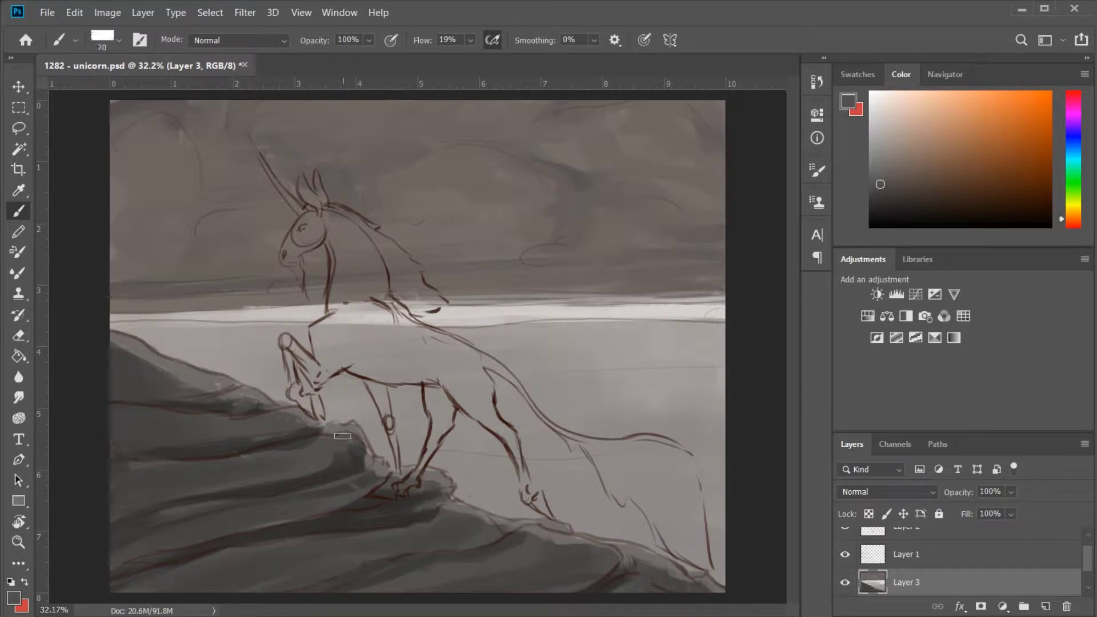
key(bracketright)
key(bracketright)
key(bracketleft)
key(bracketleft)
key(bracketleft)
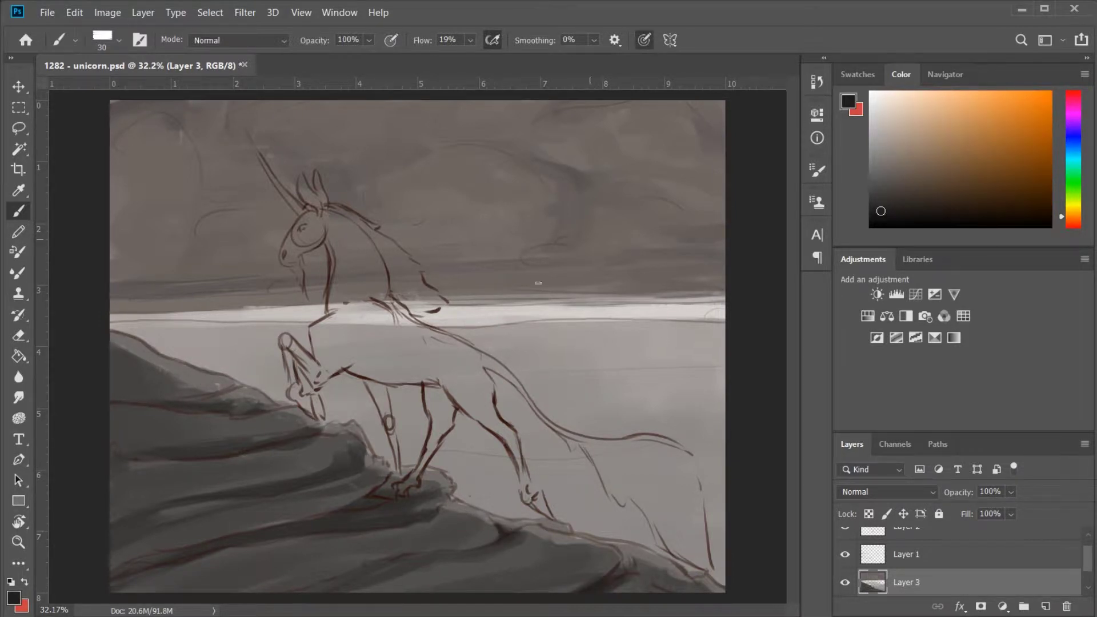
drag(371, 467, 302, 488)
mouse_move(299, 533)
mouse_down()
mouse_move(149, 557)
mouse_move(362, 436)
mouse_up()
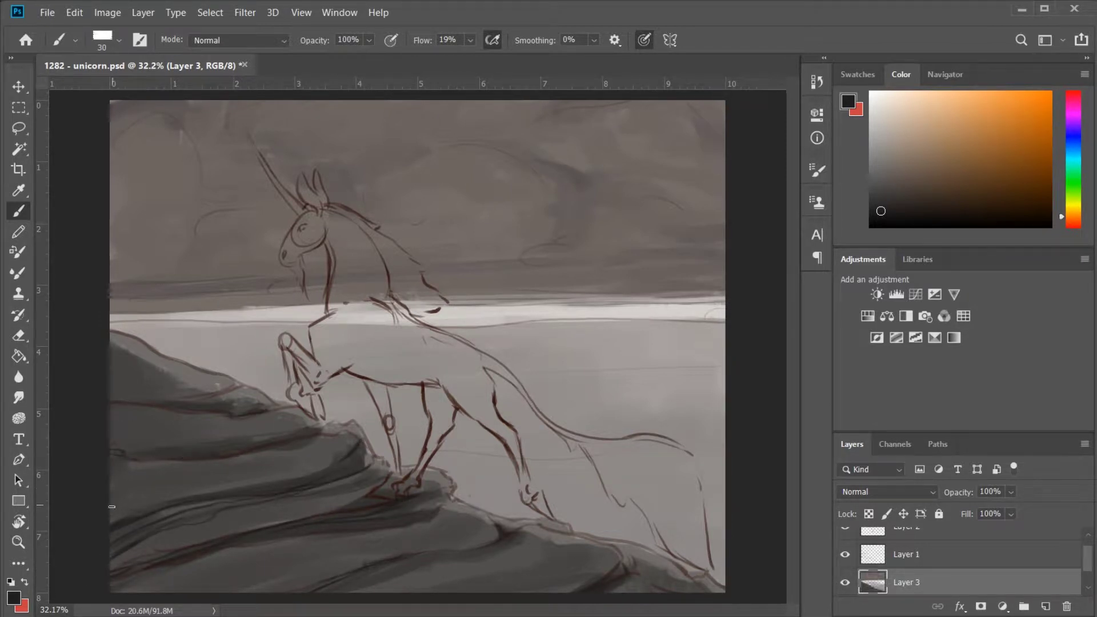
Step: Hide Layer 1's sketched rock lines and sample greys from the rocks
click(846, 555)
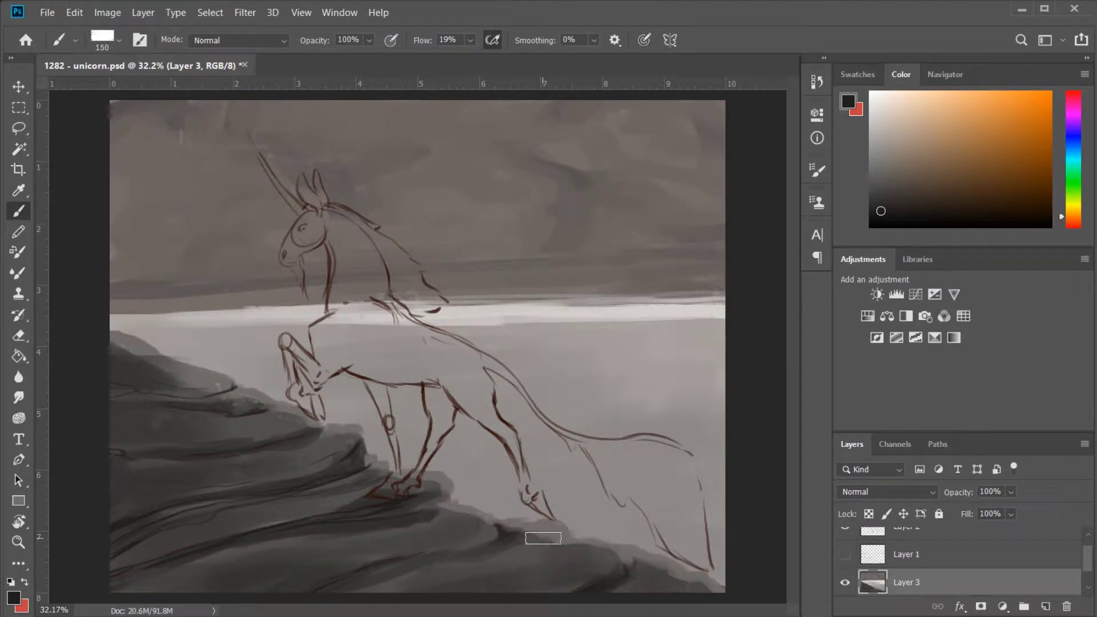
alt+click(541, 547)
alt+click(598, 563)
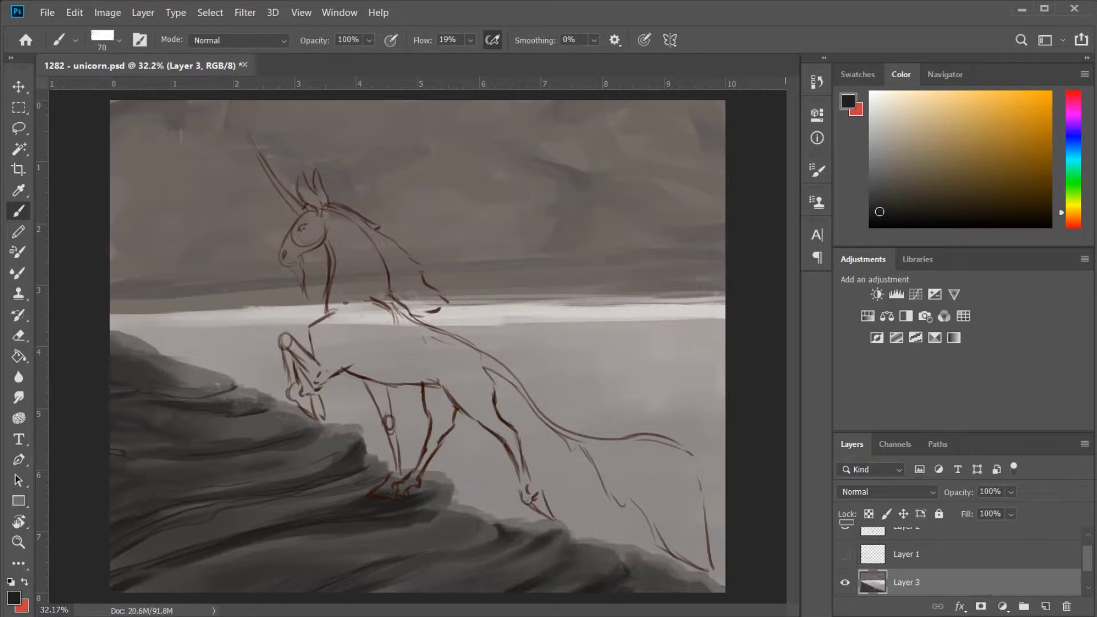
Step: Smooth the dark horizon band with a large light grey brush
alt+click(673, 296)
key(bracketright)
key(bracketright)
key(bracketright)
mouse_move(683, 261)
mouse_down()
mouse_move(612, 274)
mouse_move(294, 245)
mouse_move(159, 306)
mouse_up()
Step: Brighten the right side of the horizon with near-white strokes
alt+click(622, 182)
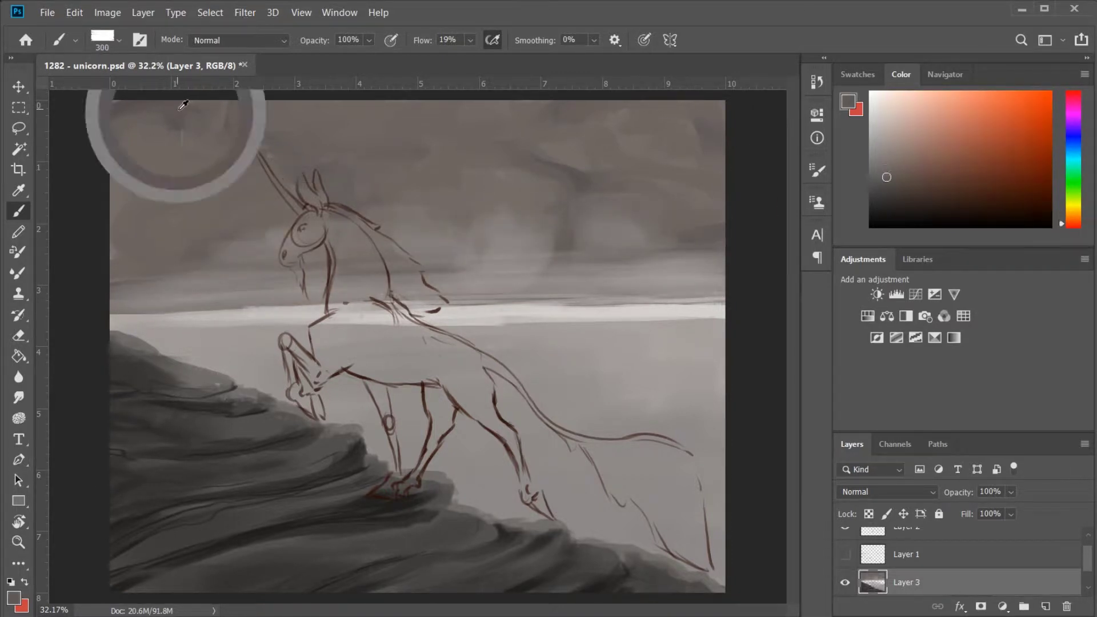
key(ctrl+t)
key(Escape)
alt+click(556, 194)
alt+click(708, 311)
key(bracketleft)
key(bracketleft)
key(bracketleft)
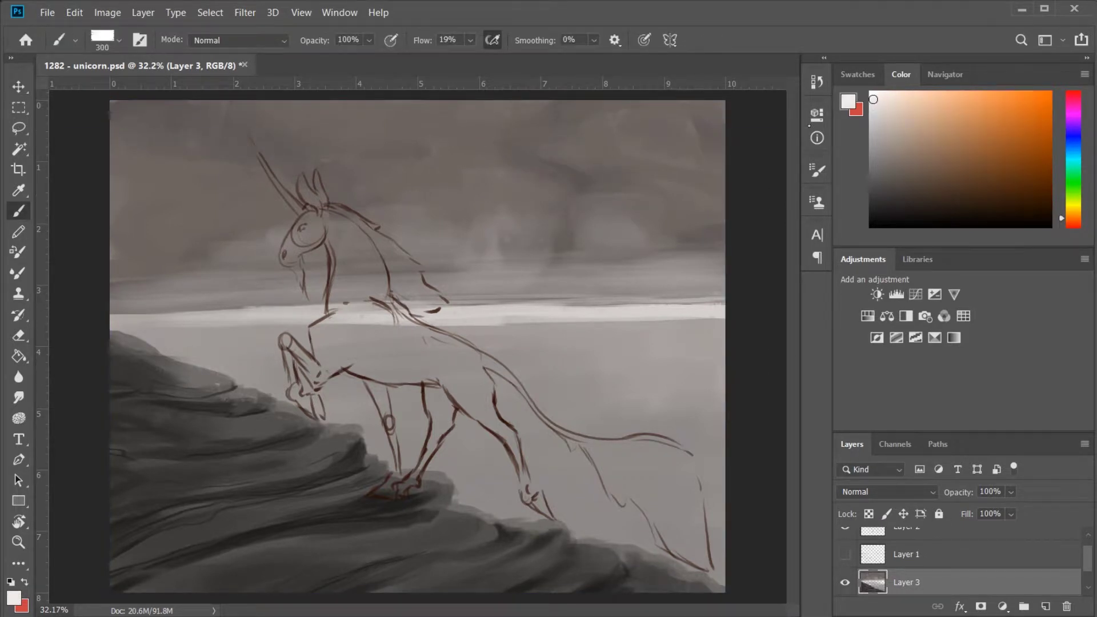
drag(606, 316, 726, 312)
drag(614, 337, 724, 337)
drag(637, 364, 723, 366)
drag(595, 300, 726, 297)
Step: Pick a mid grey with a fine brush and add a new empty layer for the unicorn
key(bracketleft)
key(bracketleft)
key(bracketleft)
alt+click(454, 482)
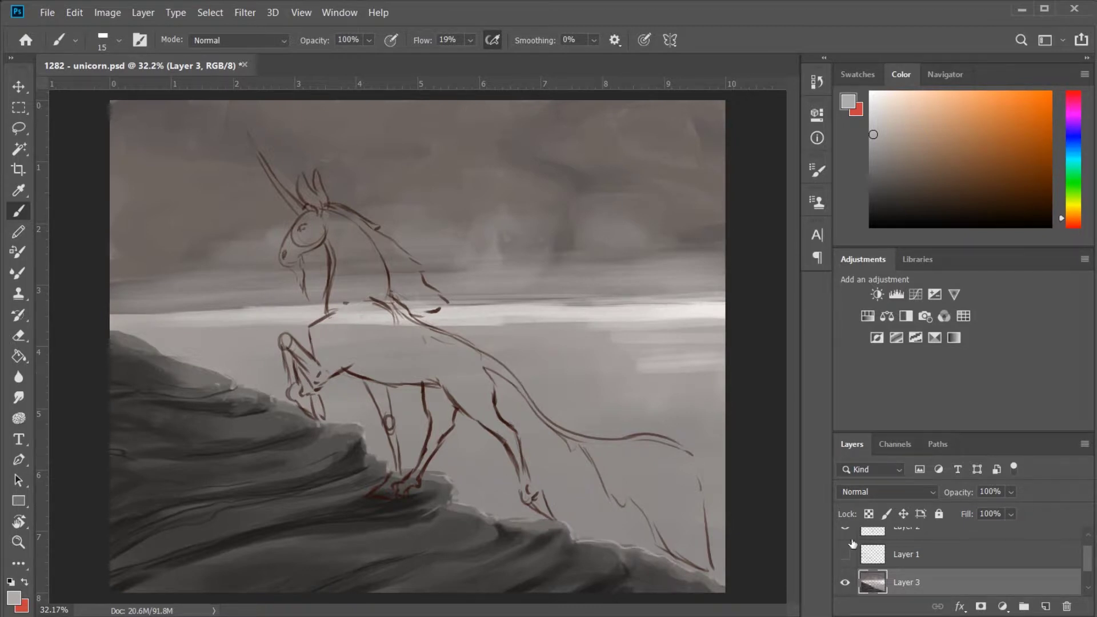
key(ctrl+shift+alt+n)
Step: Fill the unicorn's chest, neck, head, muzzle and horn with light grey
key(bracketright)
key(bracketright)
key(bracketright)
mouse_move(366, 318)
mouse_down()
mouse_move(323, 357)
mouse_move(331, 251)
mouse_up()
mouse_move(332, 303)
mouse_down()
mouse_move(309, 225)
mouse_move(323, 211)
mouse_up()
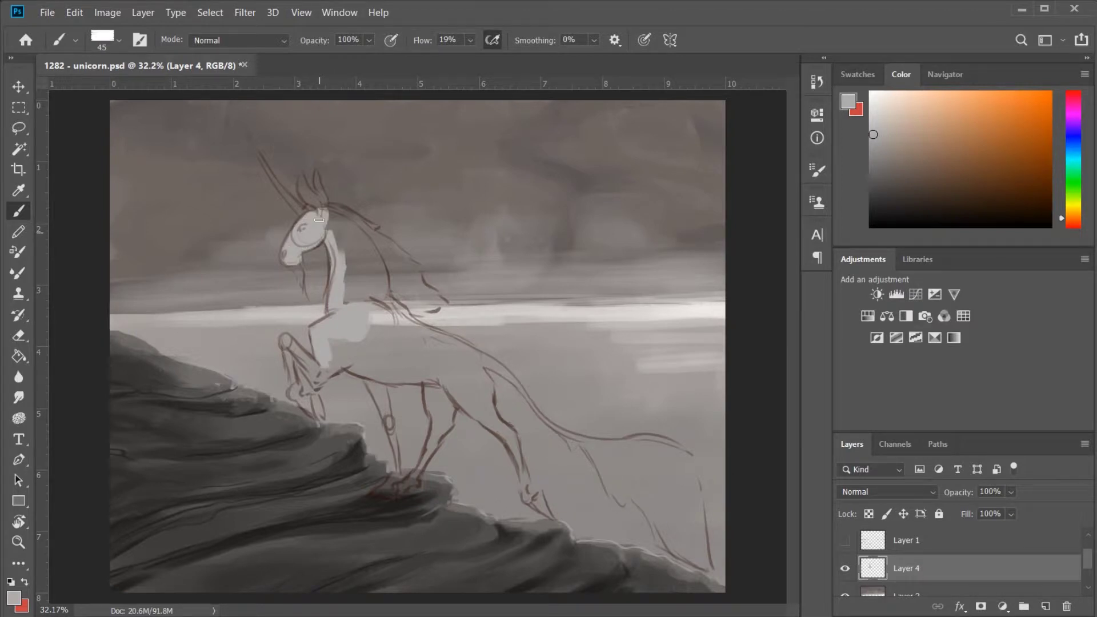
drag(298, 282, 299, 255)
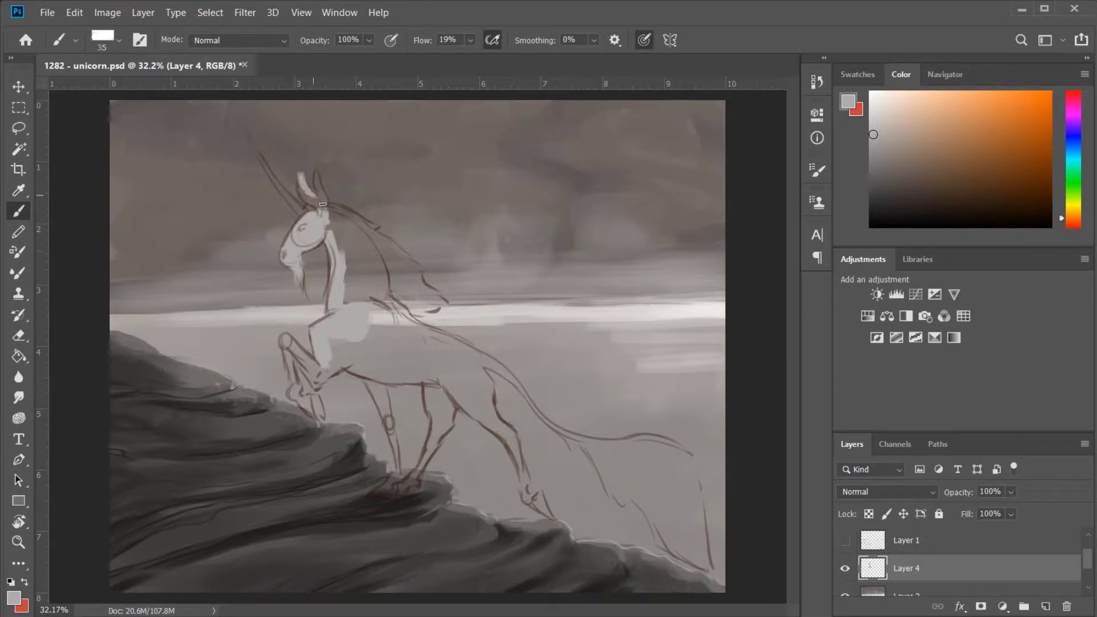
drag(250, 138, 303, 210)
mouse_move(259, 158)
mouse_down()
mouse_move(314, 216)
mouse_move(423, 269)
mouse_move(437, 302)
mouse_up()
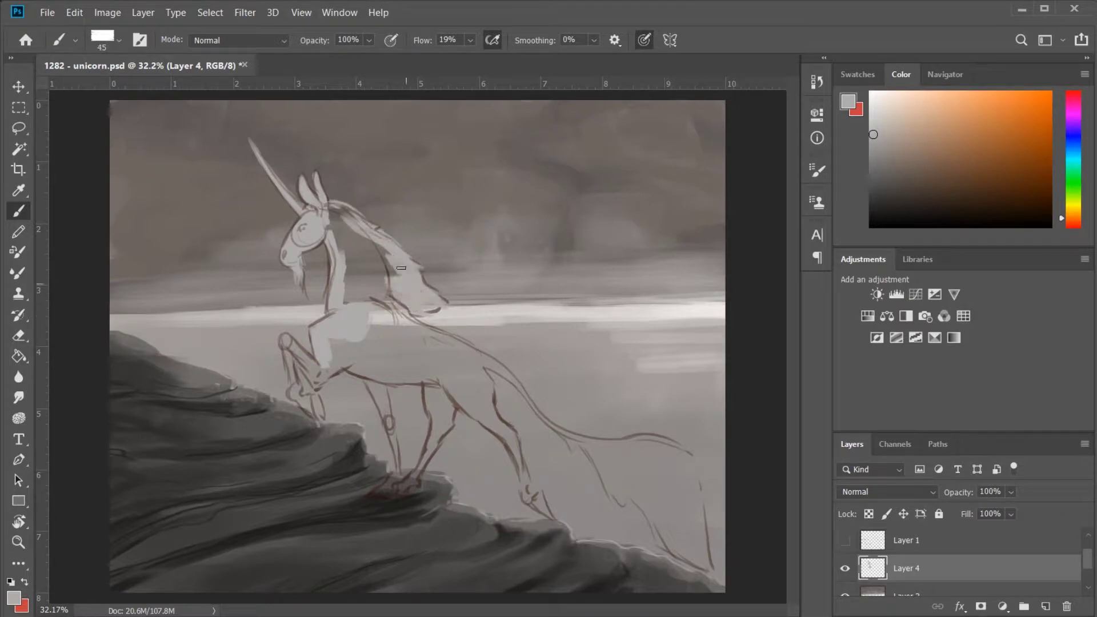
Step: Fill the mane, front leg, hoof, hind leg, belly and body with light grey
drag(329, 206, 426, 300)
drag(337, 249, 347, 300)
mouse_move(303, 364)
mouse_down()
mouse_move(294, 391)
mouse_move(318, 415)
mouse_up()
mouse_move(328, 351)
mouse_down()
mouse_move(356, 361)
mouse_move(389, 420)
mouse_move(380, 491)
mouse_up()
mouse_move(445, 433)
mouse_down()
mouse_move(437, 377)
mouse_move(429, 477)
mouse_move(403, 494)
mouse_up()
mouse_move(423, 371)
mouse_down()
mouse_move(414, 324)
mouse_move(523, 464)
mouse_up()
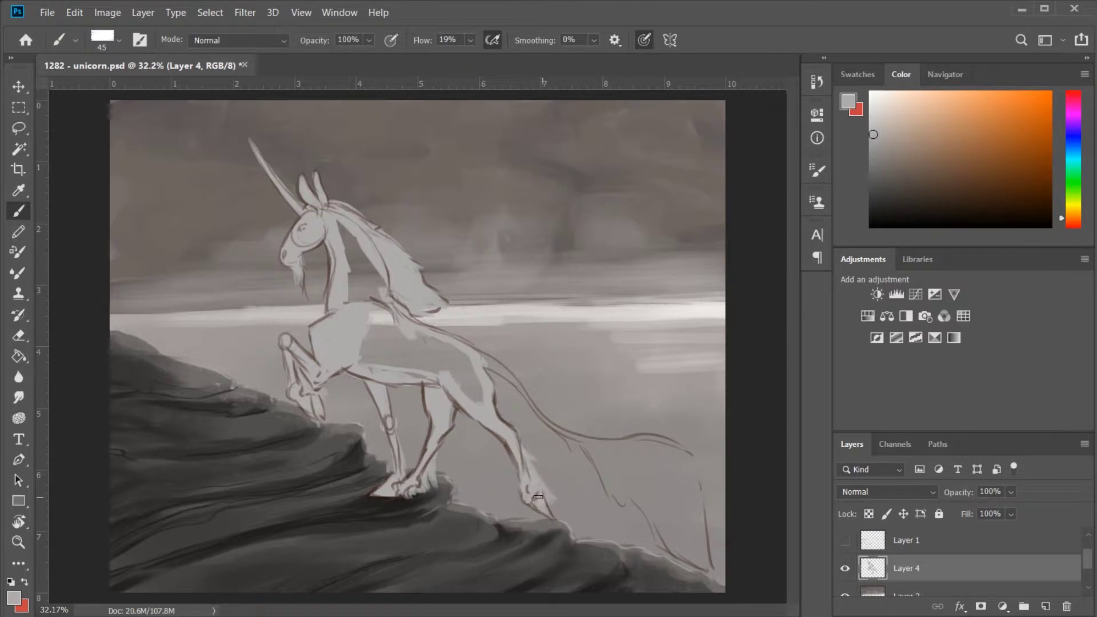
drag(463, 372, 347, 223)
Step: Fill the flowing tail down to its tip and reselect Layer 4
mouse_move(504, 372)
mouse_down()
mouse_move(600, 449)
mouse_move(658, 523)
mouse_up()
drag(620, 491, 706, 569)
drag(640, 437, 713, 569)
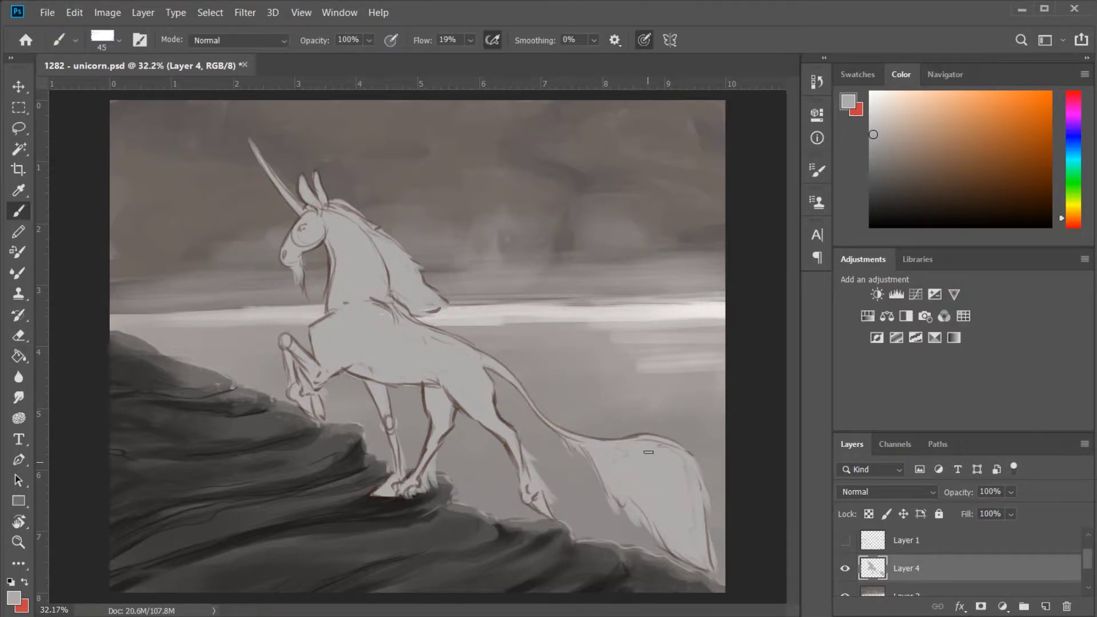
scroll(972, 559, down, 3)
click(972, 529)
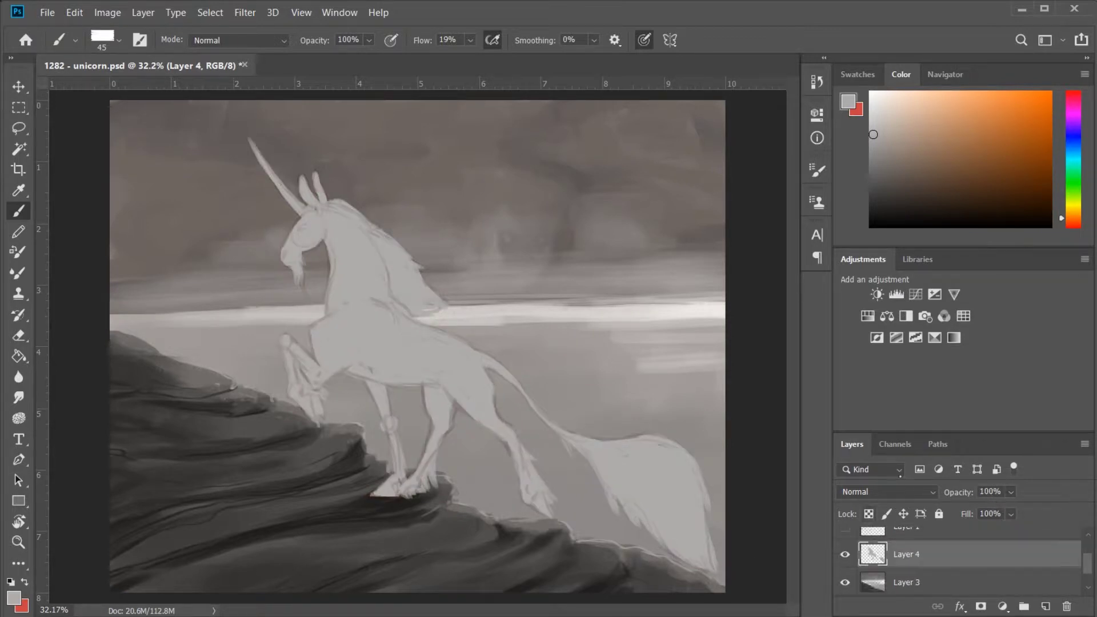
alt+click(492, 301)
Step: Shade the unicorn's body, hindquarters and foreleg with darker grey
mouse_move(400, 352)
mouse_down()
mouse_move(367, 321)
mouse_move(468, 380)
mouse_move(486, 417)
mouse_up()
drag(434, 392, 441, 434)
mouse_move(346, 314)
mouse_down()
mouse_move(335, 361)
mouse_move(289, 343)
mouse_move(309, 412)
mouse_up()
alt+click(355, 320)
key(bracketright)
key(bracketright)
key(bracketright)
mouse_move(350, 354)
mouse_down()
mouse_move(400, 332)
mouse_move(444, 406)
mouse_up()
Step: Shade the neck, chest, head and hind leg
key(bracketleft)
key(bracketleft)
mouse_move(342, 229)
mouse_down()
mouse_move(346, 306)
mouse_move(377, 309)
mouse_move(300, 246)
mouse_move(289, 260)
mouse_up()
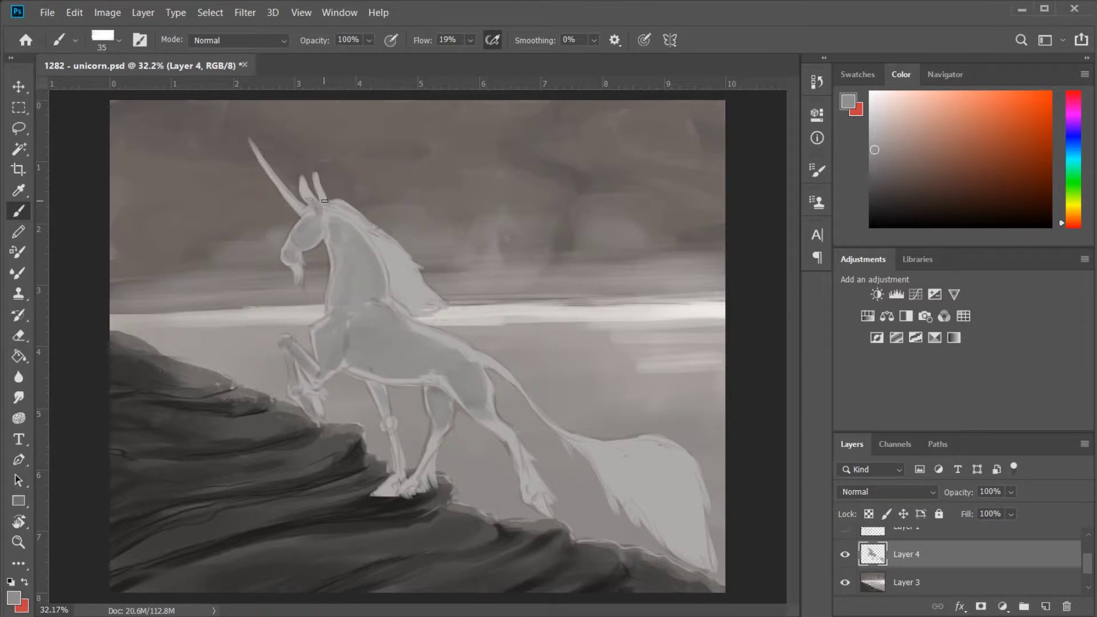
key(bracketright)
drag(494, 420, 521, 463)
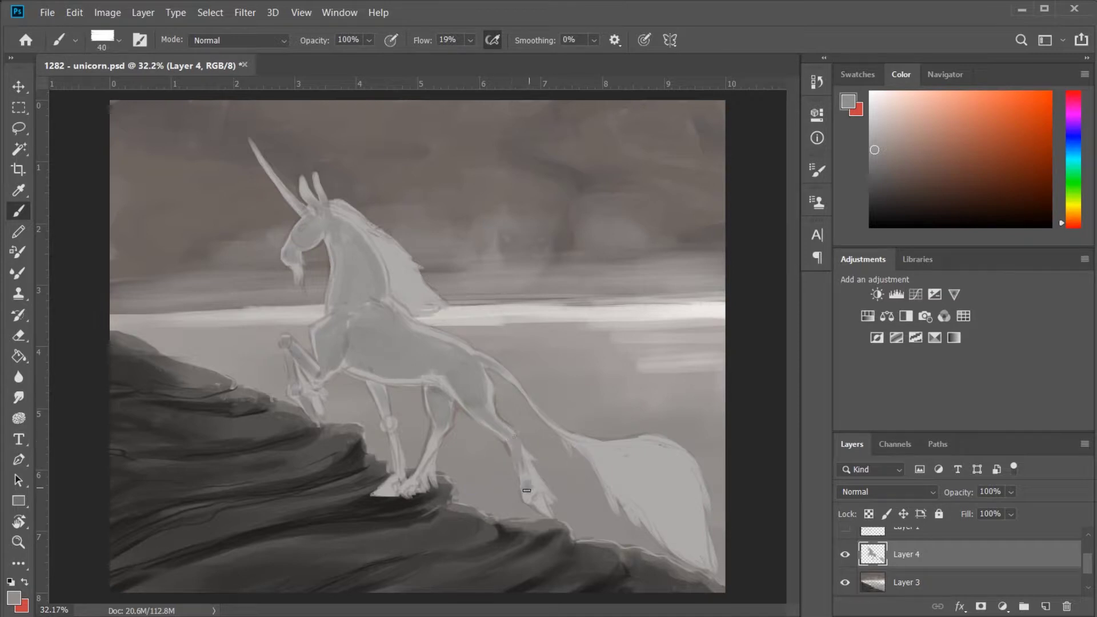
Step: Deepen shading on the belly, hindquarter, chest, neck and throat
alt+click(427, 377)
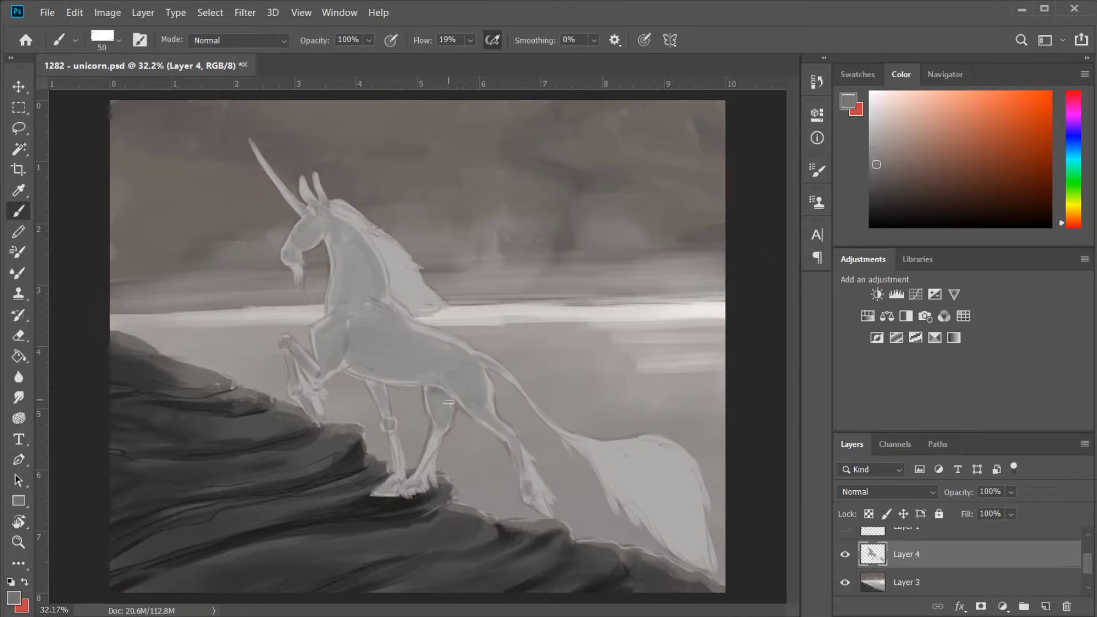
drag(366, 343, 475, 400)
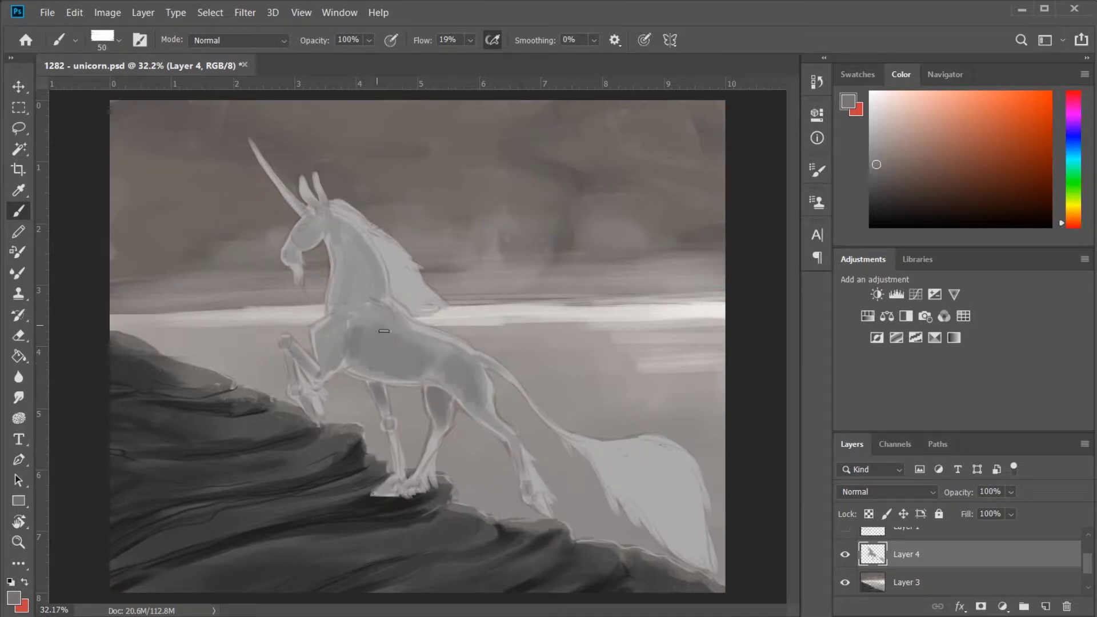
drag(366, 320, 291, 348)
mouse_move(343, 306)
mouse_down()
mouse_move(338, 250)
mouse_move(365, 297)
mouse_up()
drag(343, 223, 338, 256)
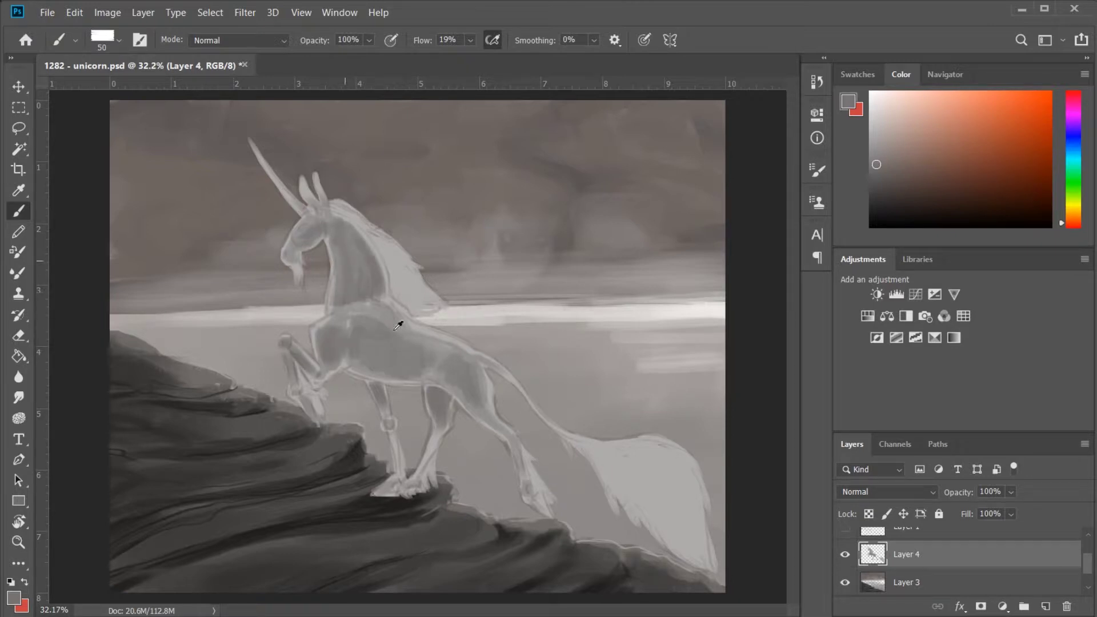
Step: Add lighter strokes to the tail and touch up the chest shading
alt+click(393, 307)
mouse_move(571, 442)
mouse_down()
mouse_move(663, 458)
mouse_move(604, 454)
mouse_move(638, 482)
mouse_up()
alt+click(641, 470)
drag(400, 316, 392, 318)
alt+click(392, 319)
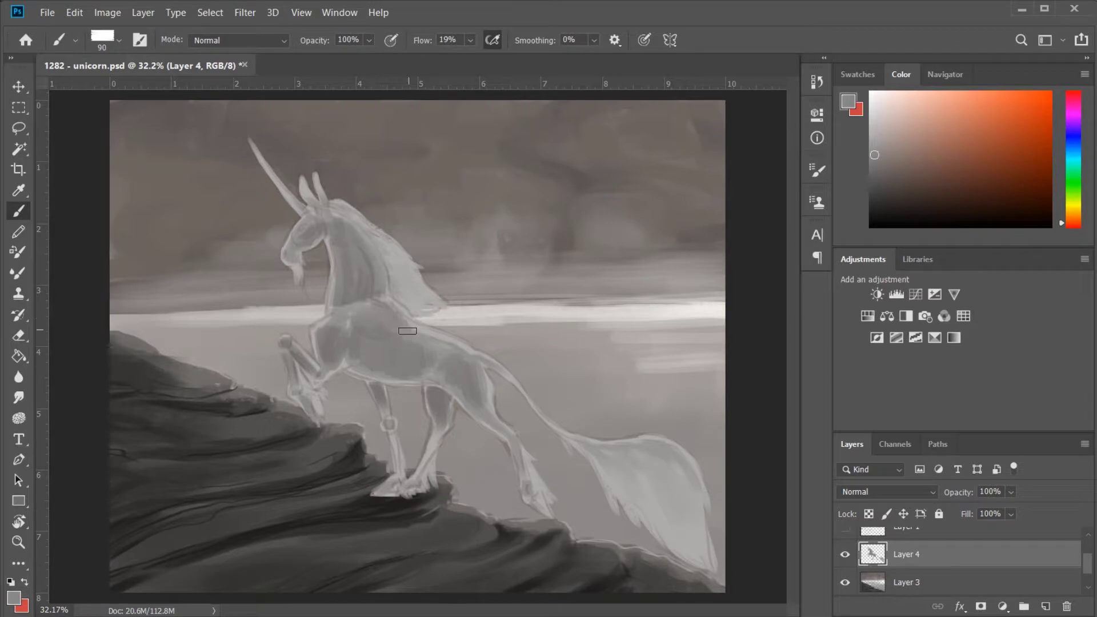
key(bracketright)
key(bracketright)
key(bracketright)
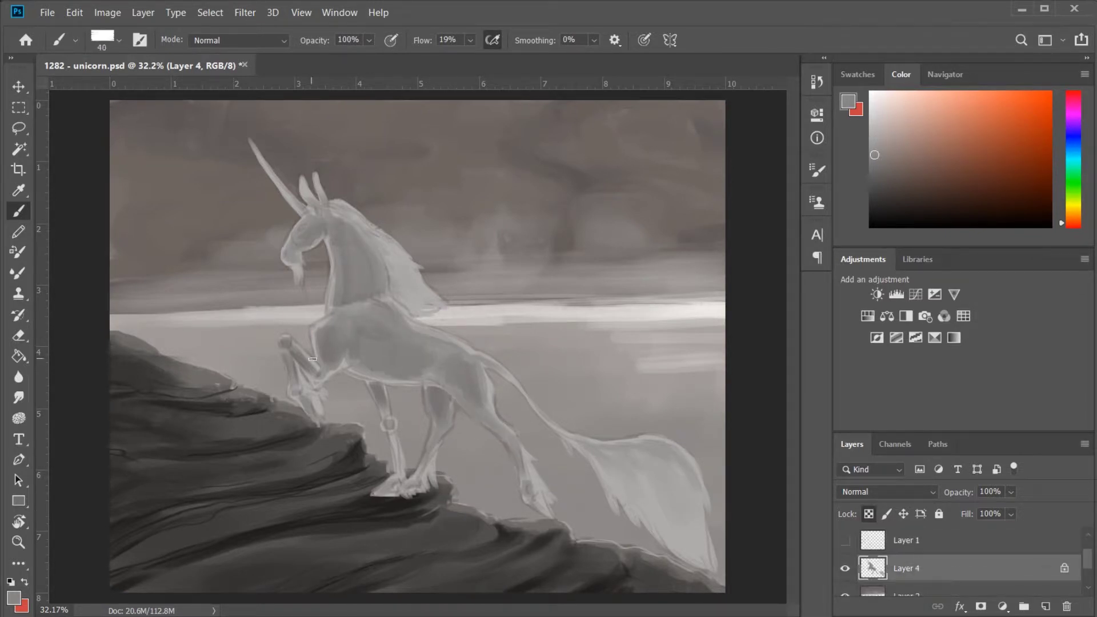
Step: Add light tail strokes and brighten the unicorn's legs and chest
alt+click(428, 326)
drag(700, 563, 657, 475)
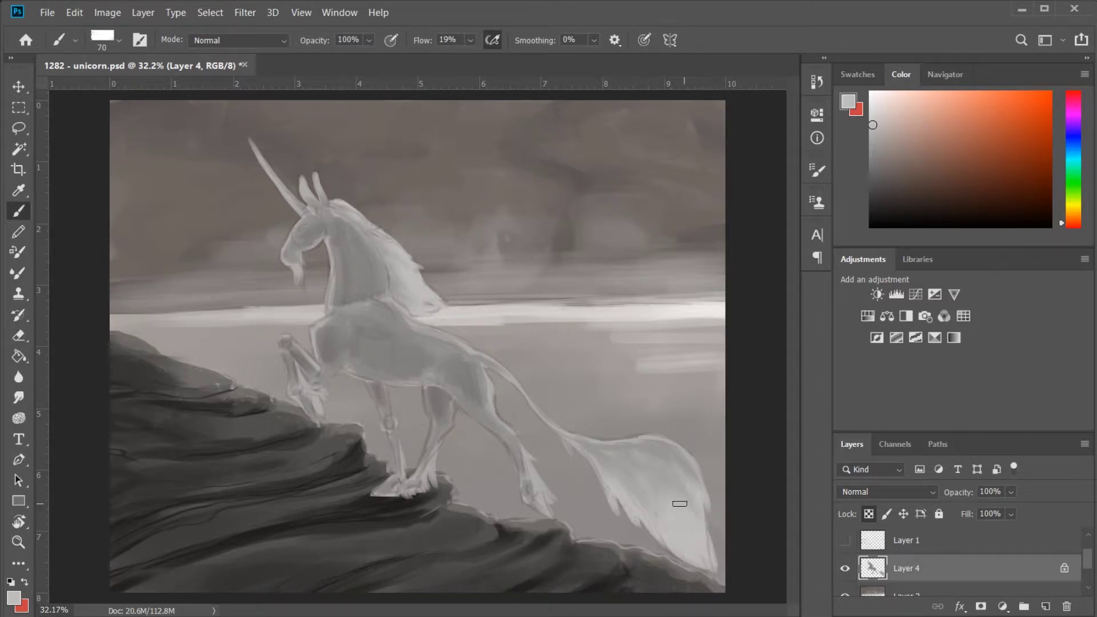
click(878, 201)
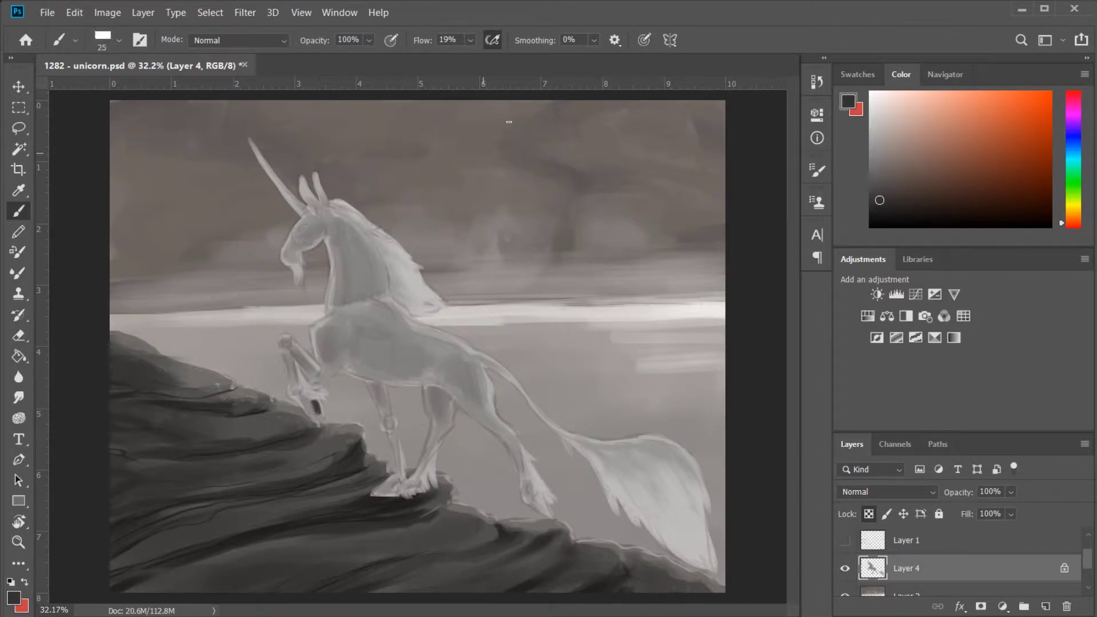
alt+click(583, 499)
key(bracketright)
key(bracketright)
key(bracketright)
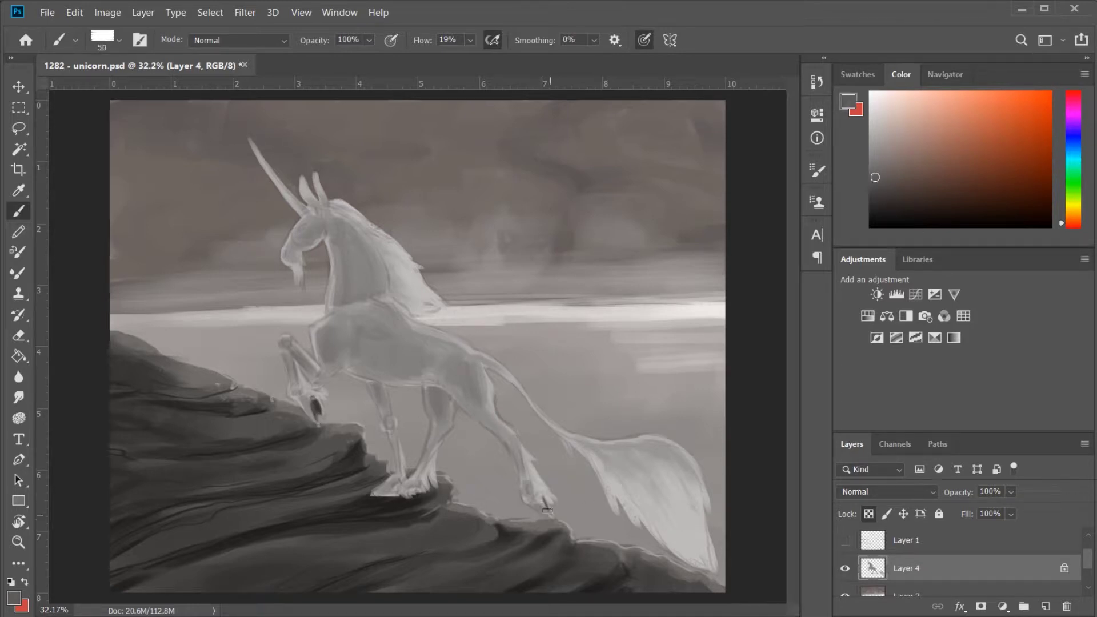
drag(417, 463, 320, 257)
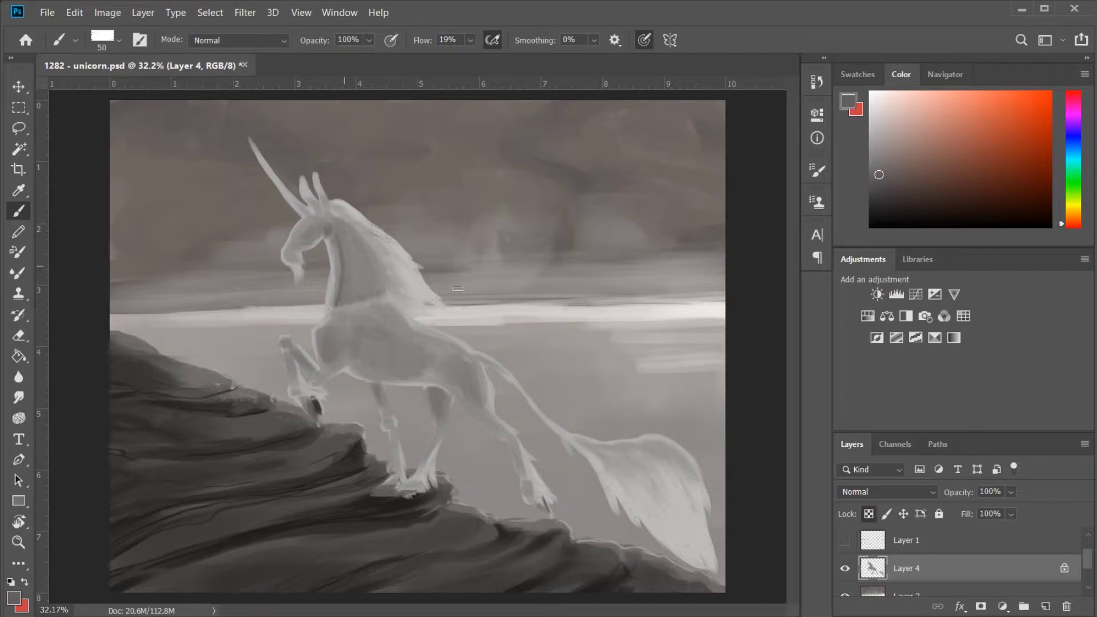
Step: Sample greys from the head, chest and legs, and lock Layer 4's transparent pixels
alt+click(325, 230)
alt+click(317, 201)
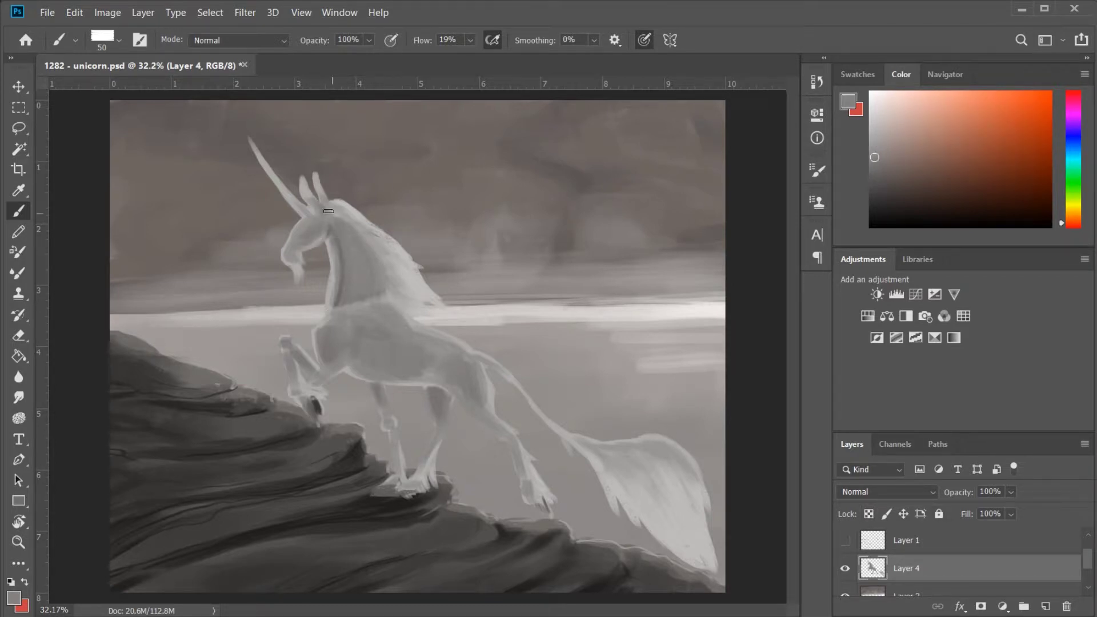
alt+click(339, 312)
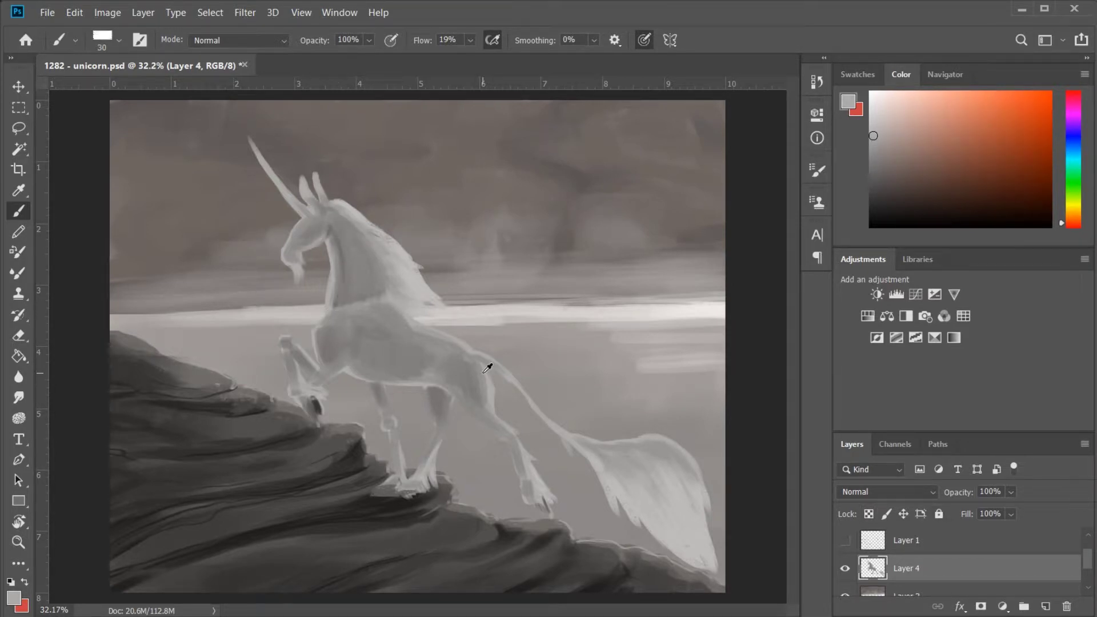
alt+click(486, 370)
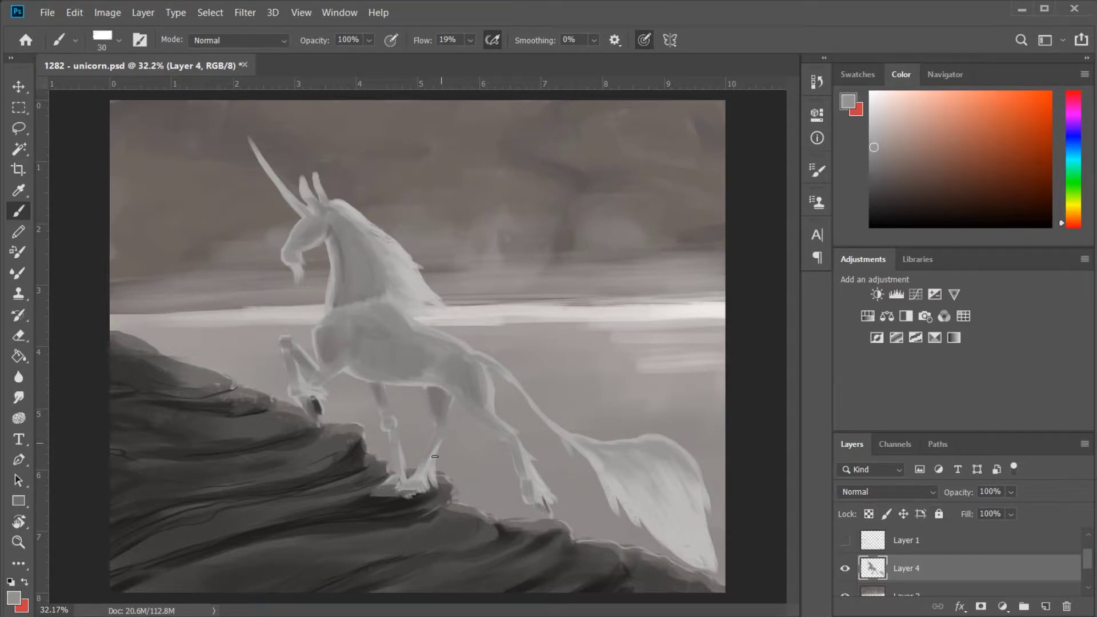
alt+click(407, 448)
alt+click(447, 415)
key(slash)
key(bracketright)
key(bracketright)
key(bracketright)
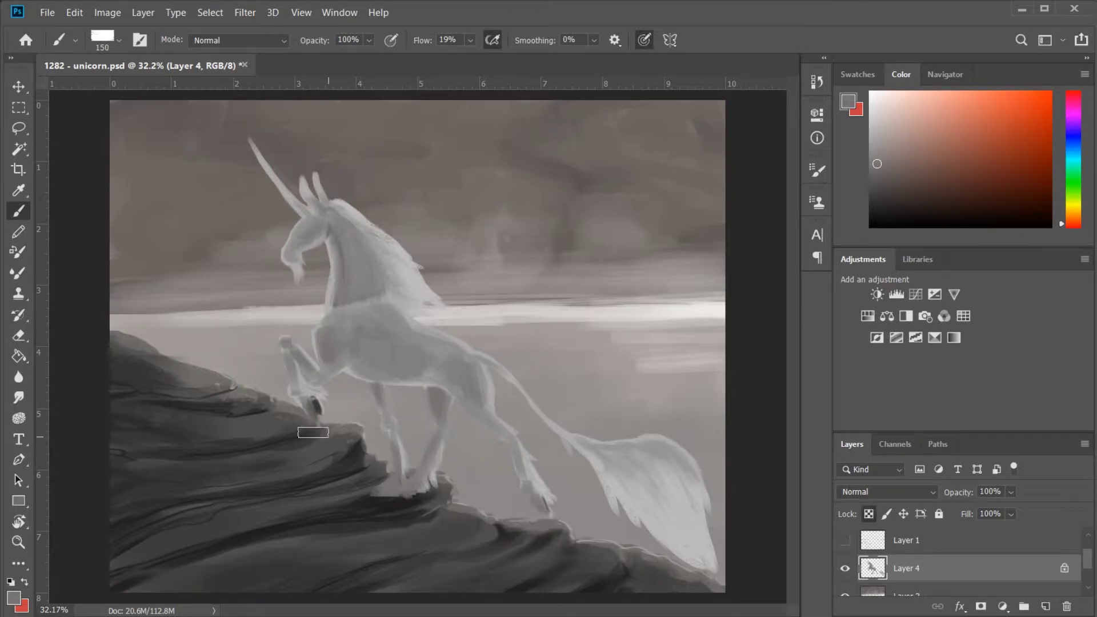
Step: Brighten the tail's lower edge, then sample face greys with a 15 px brush
alt+click(386, 304)
alt+click(425, 326)
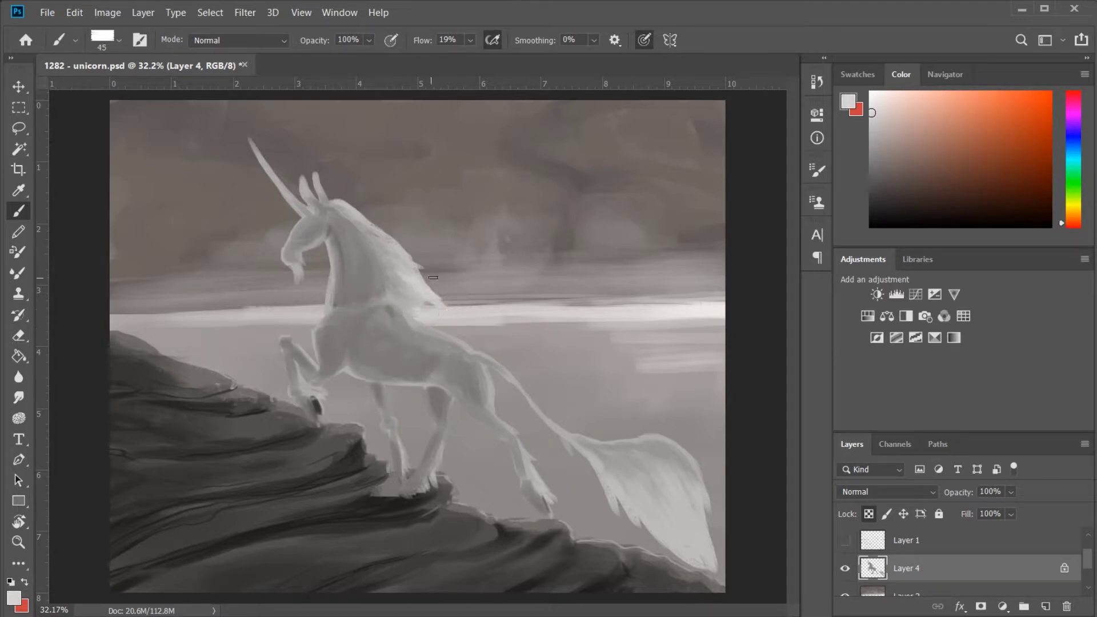
drag(669, 531, 722, 574)
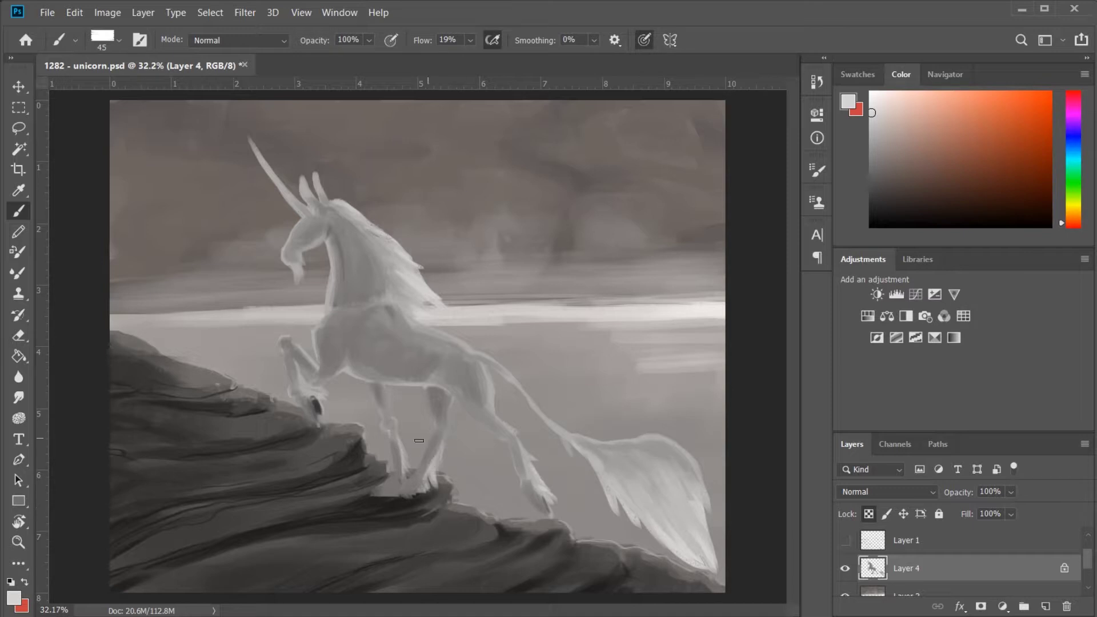
alt+click(320, 406)
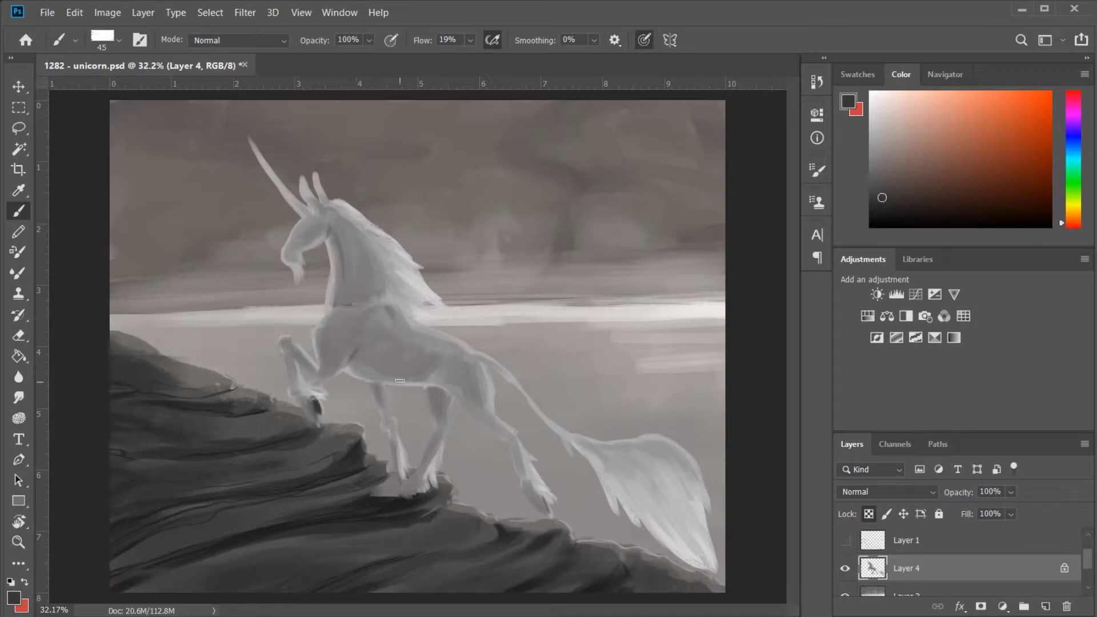
alt+click(311, 209)
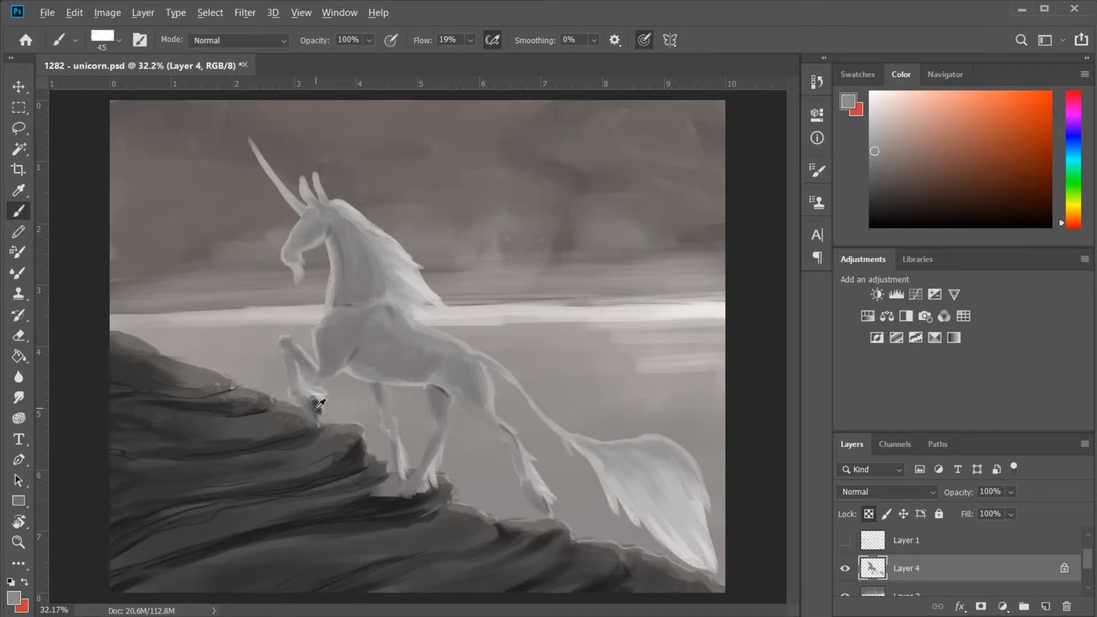
alt+click(287, 252)
key(bracketleft)
key(bracketleft)
key(bracketleft)
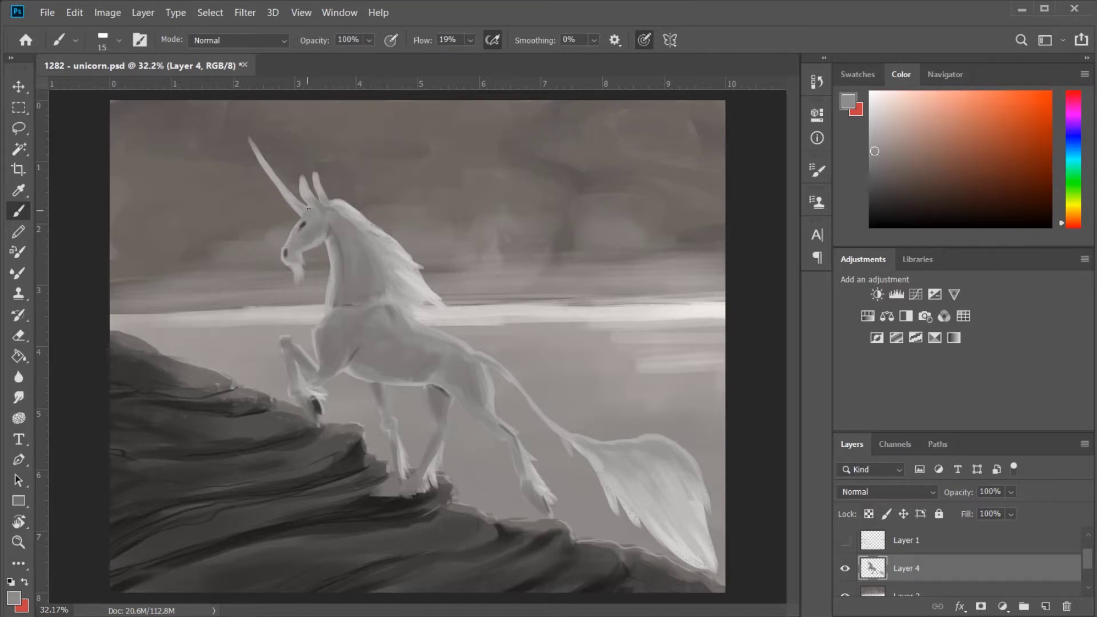
Step: Move sketch Layer 2 above the unicorn's Layer 4, clip it, and merge it down
key(alt+bracketleft)
key(ctrl+bracketright)
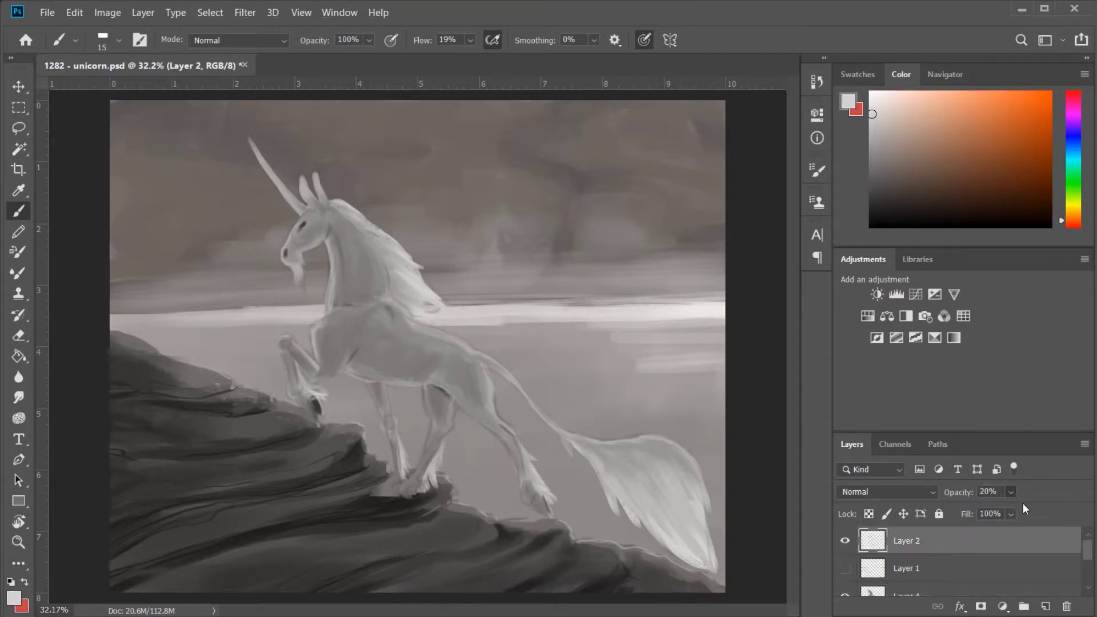
alt+click(397, 514)
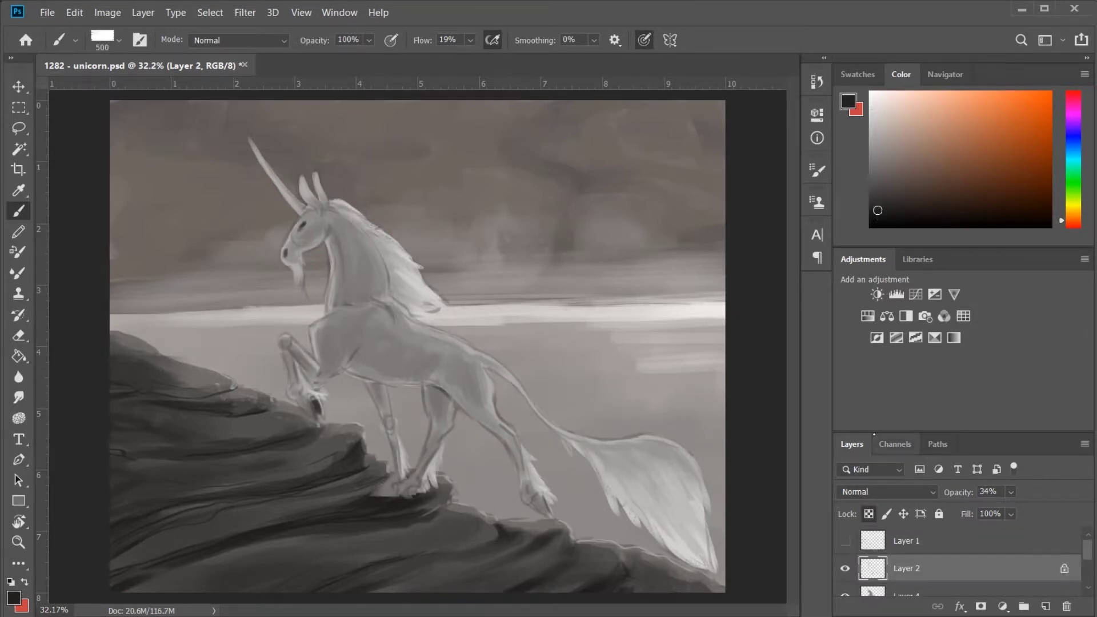
key(ctrl+alt+g)
key(Delete)
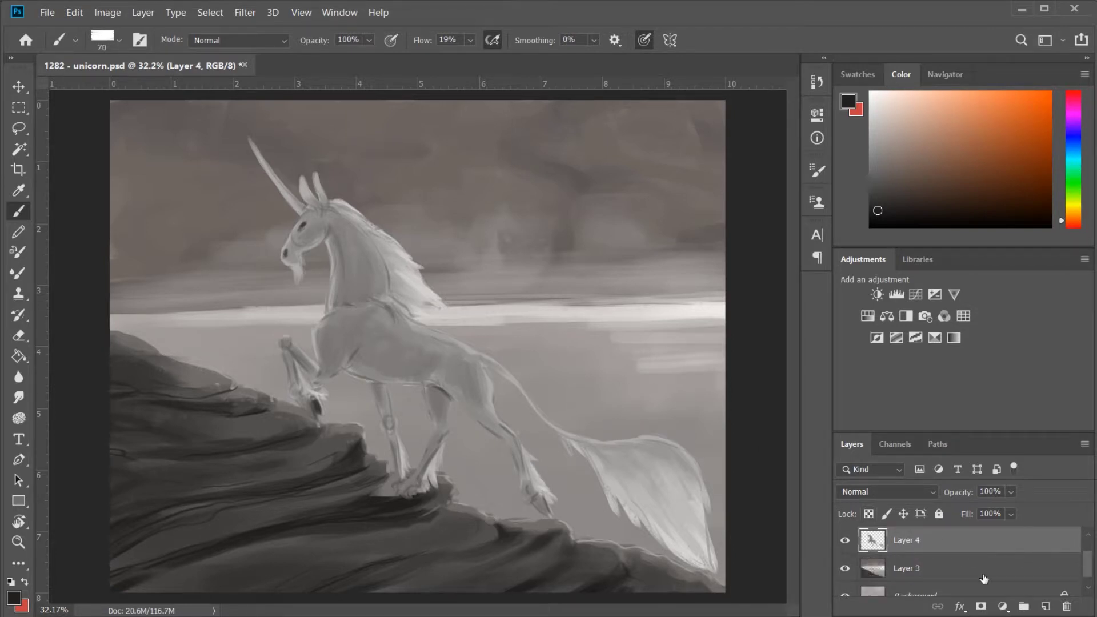
Step: Sample light greys from the head and paint light strokes along the tail's lower edge
key(bracketleft)
key(bracketleft)
key(bracketleft)
alt+click(300, 233)
alt+click(320, 200)
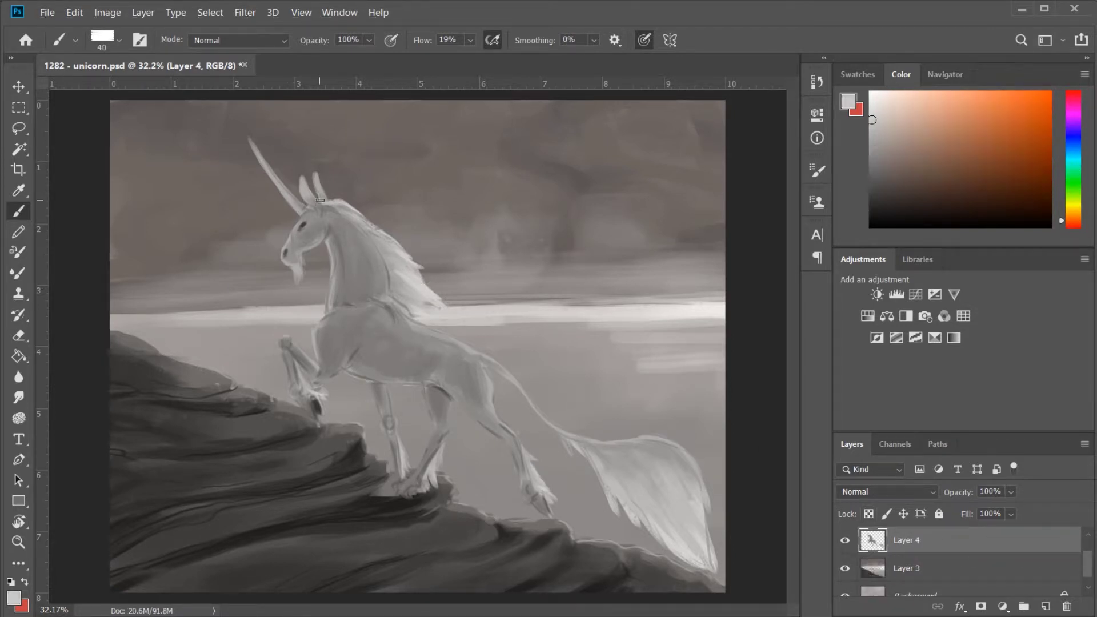
drag(704, 508, 718, 566)
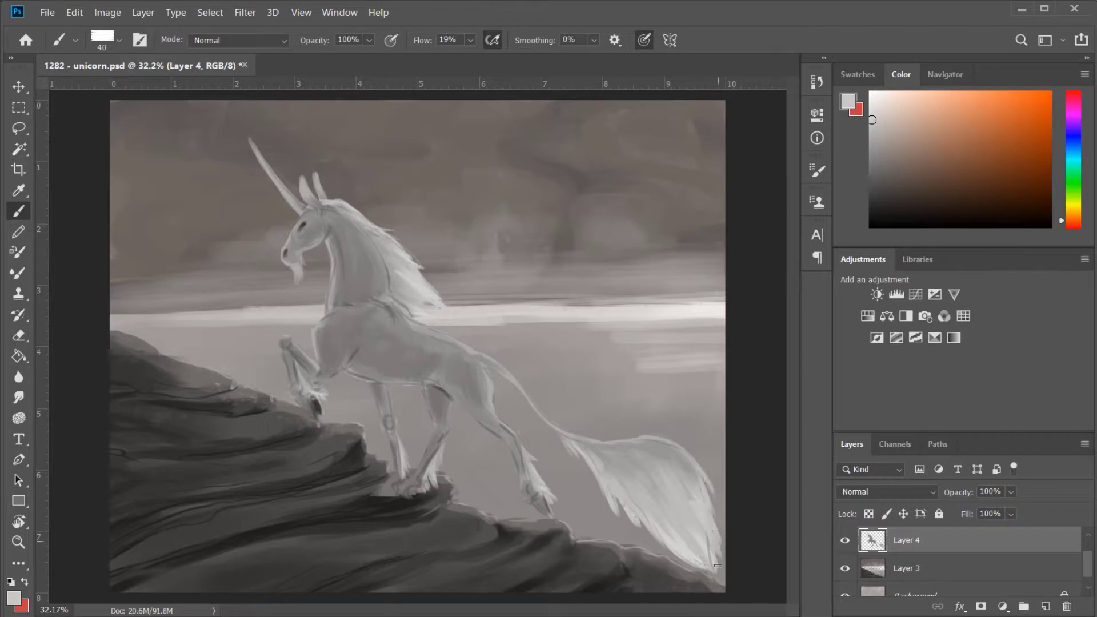
alt+click(492, 385)
key(bracketright)
key(bracketright)
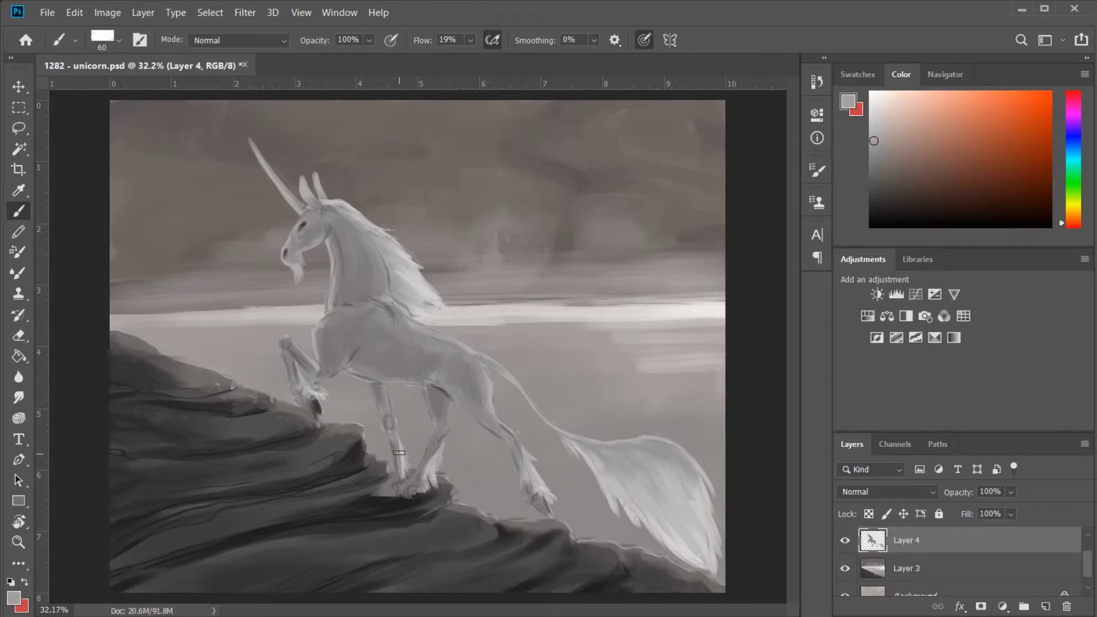
alt+click(309, 416)
key(bracketleft)
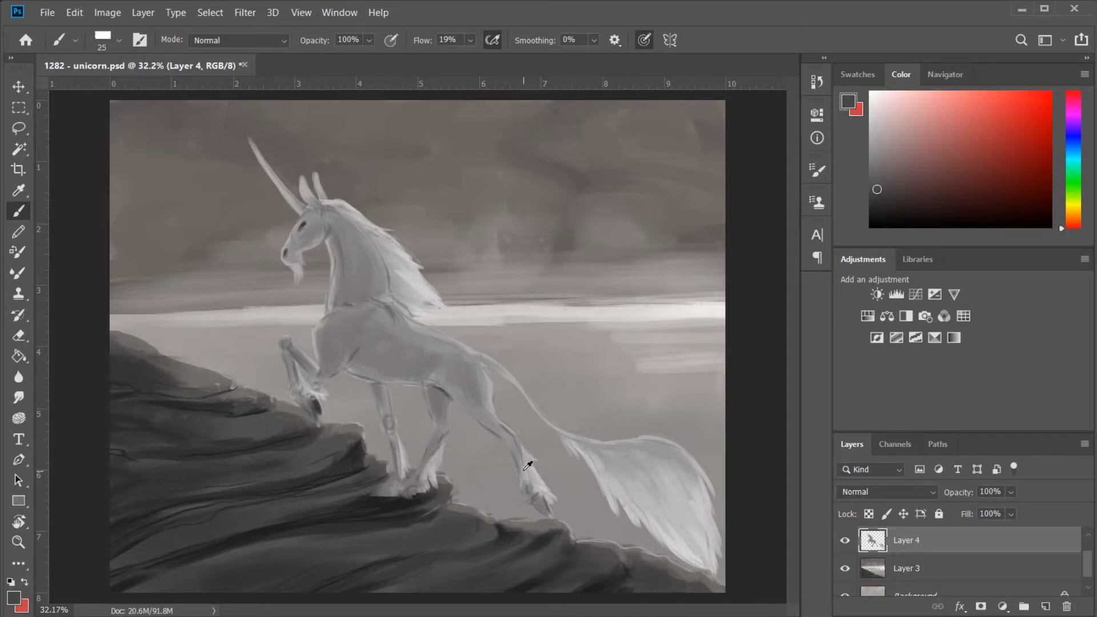
Step: Touch up the legs with warm, dark and light greys sampled from the unicorn
alt+click(528, 466)
key(bracketright)
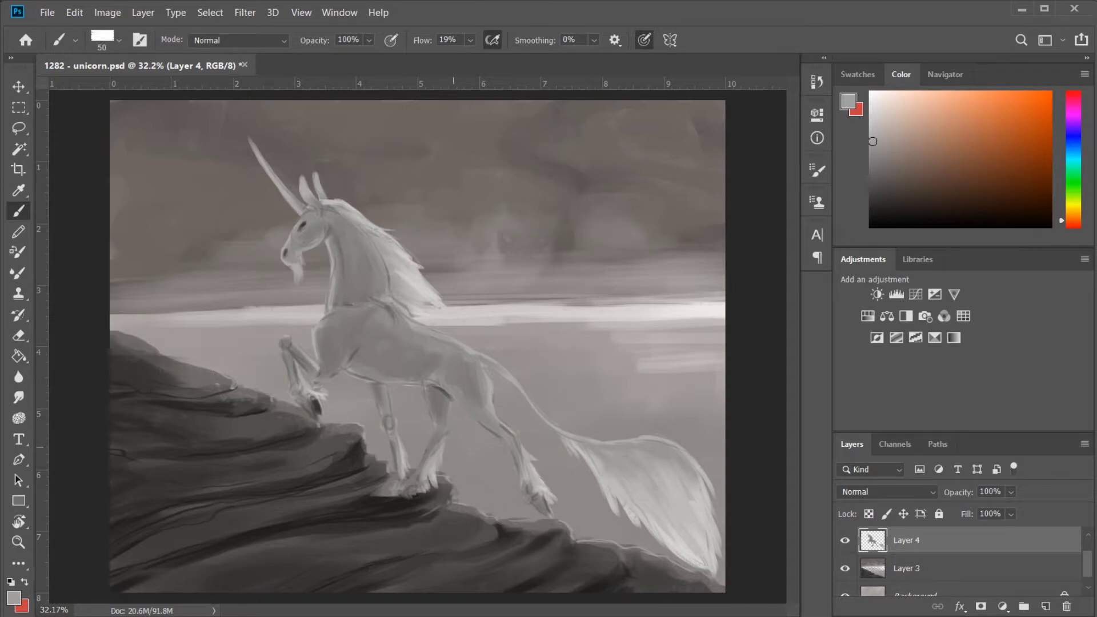
alt+click(448, 388)
alt+click(305, 366)
key(bracketleft)
key(bracketleft)
alt+click(496, 384)
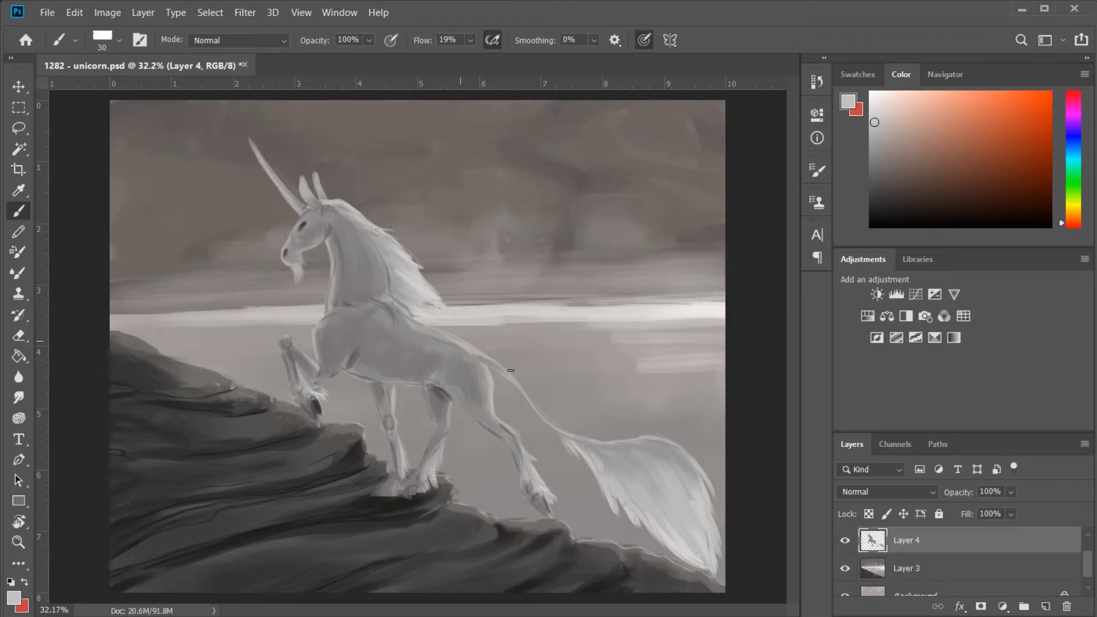
alt+click(301, 281)
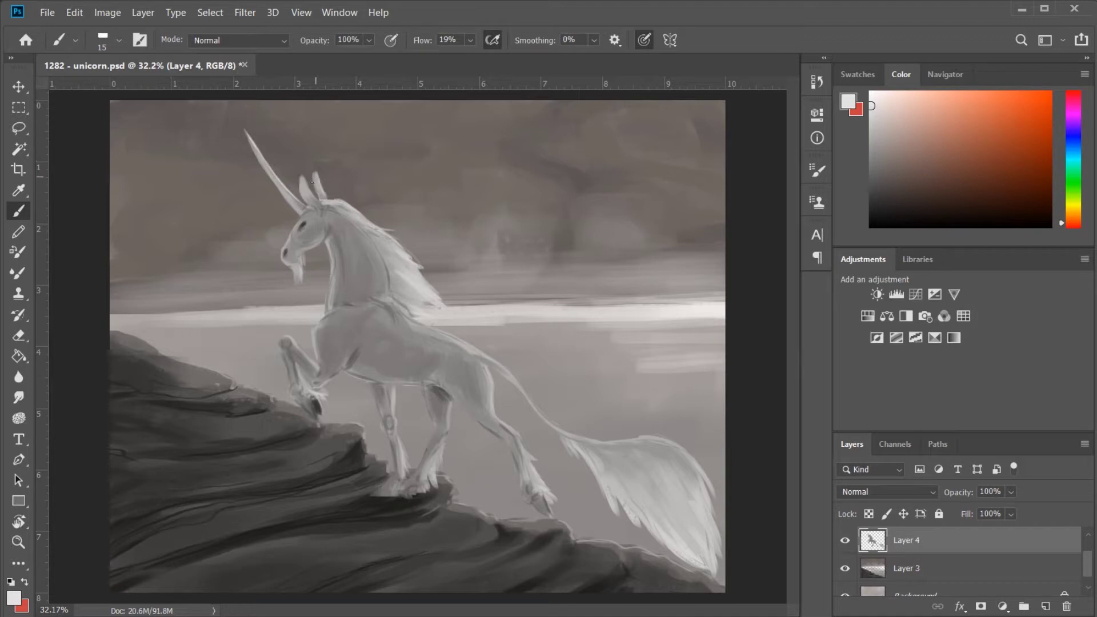
Step: Add a new Multiply layer clipped to the unicorn and darken its head and neck
key(ctrl+shift+alt+n)
key(ctrl+alt+g)
key(shift+alt+m)
mouse_move(300, 232)
mouse_down()
mouse_move(343, 226)
mouse_move(372, 294)
mouse_up()
alt+click(323, 228)
Step: Shade the unicorn's head, neck, chest, belly, tail area and legs darker
drag(343, 240, 337, 298)
drag(325, 232, 286, 257)
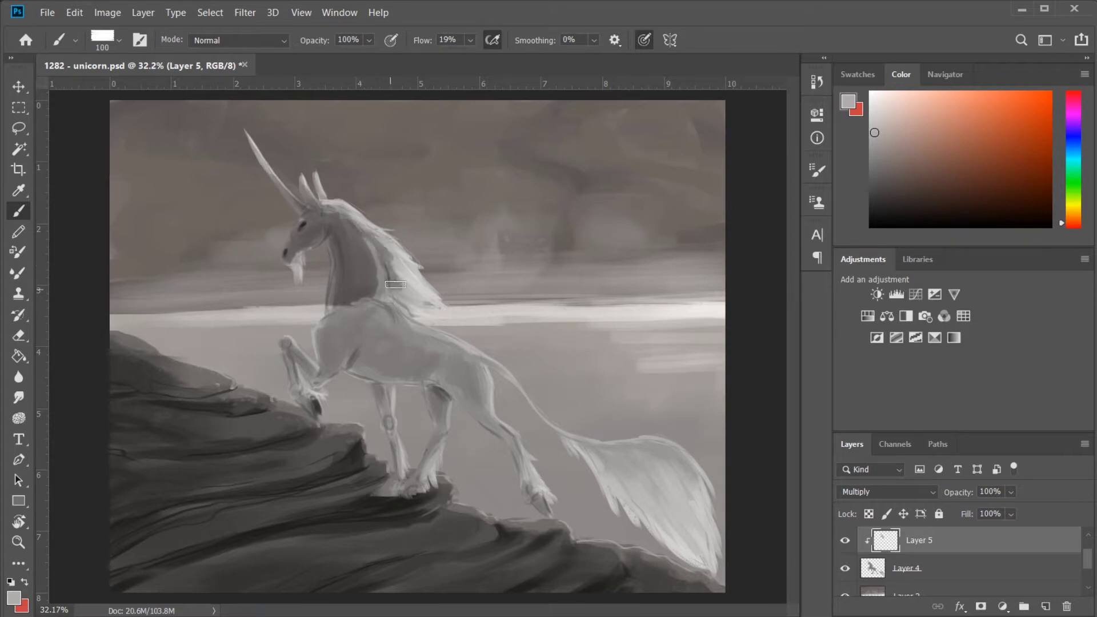
mouse_move(334, 323)
mouse_down()
mouse_move(423, 358)
mouse_move(492, 409)
mouse_move(537, 503)
mouse_up()
drag(612, 445, 680, 468)
drag(435, 383, 389, 497)
mouse_move(383, 389)
mouse_down()
mouse_move(317, 374)
mouse_move(294, 395)
mouse_up()
Step: Smudge the shading with a 60 px brush and set the shading layer to Overlay
key(r)
key(bracketright)
key(bracketright)
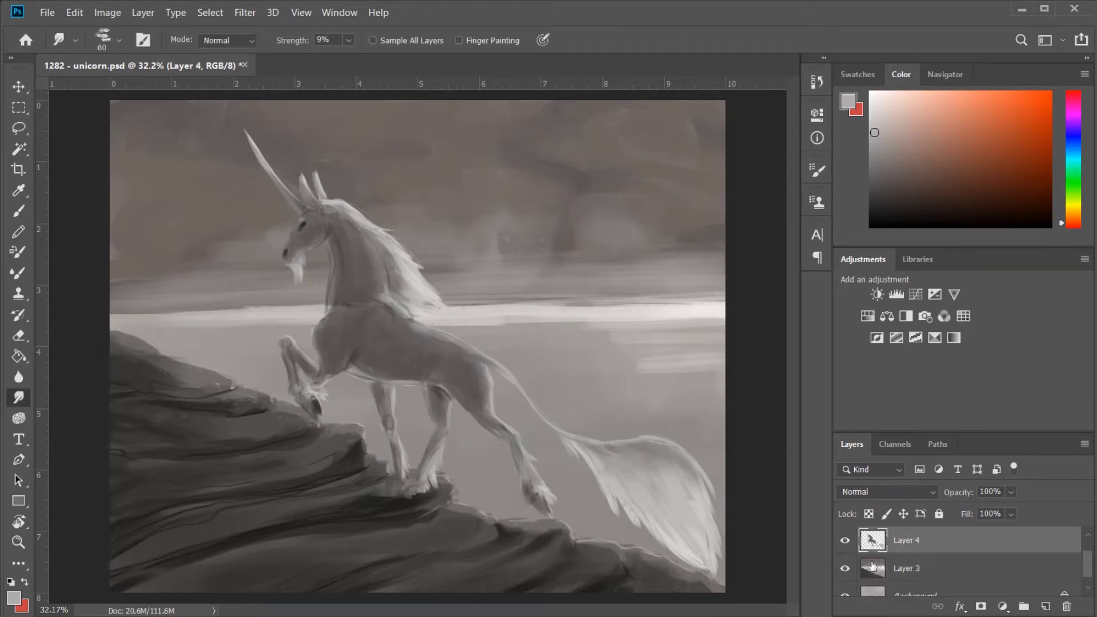
scroll(858, 492, down, 9)
click(873, 102)
key(b)
key(bracketleft)
key(bracketleft)
key(bracketleft)
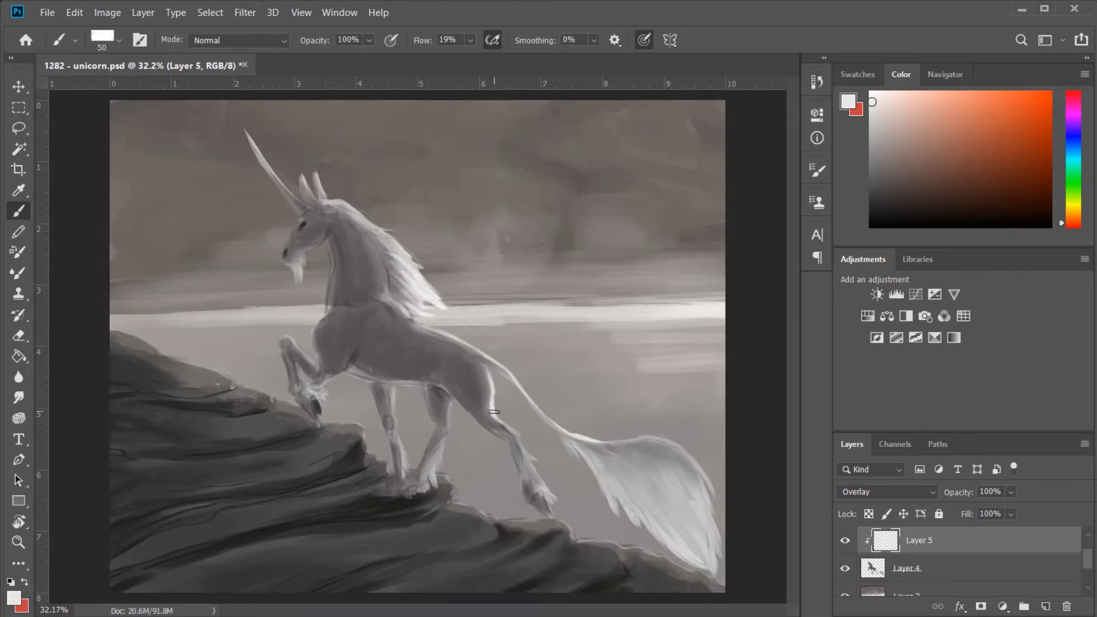
Step: Paint bright feathery strokes on the tail tip, then merge the shading into Layer 4
drag(712, 481, 701, 522)
key(bracketright)
key(bracketright)
key(bracketright)
key(bracketleft)
key(bracketleft)
key(bracketleft)
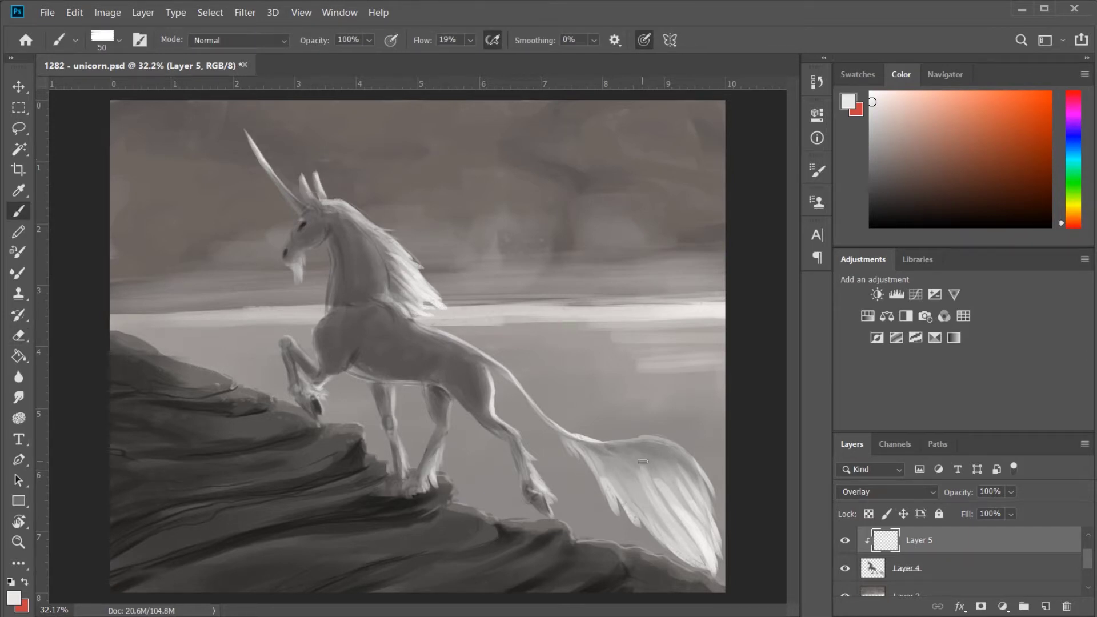
key(r)
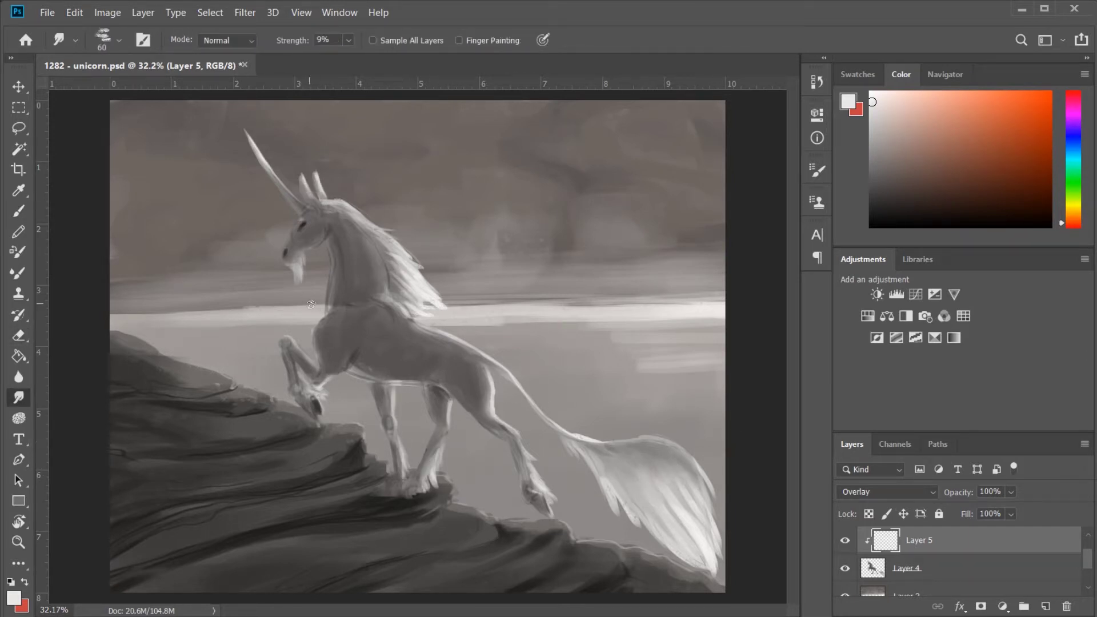
key(b)
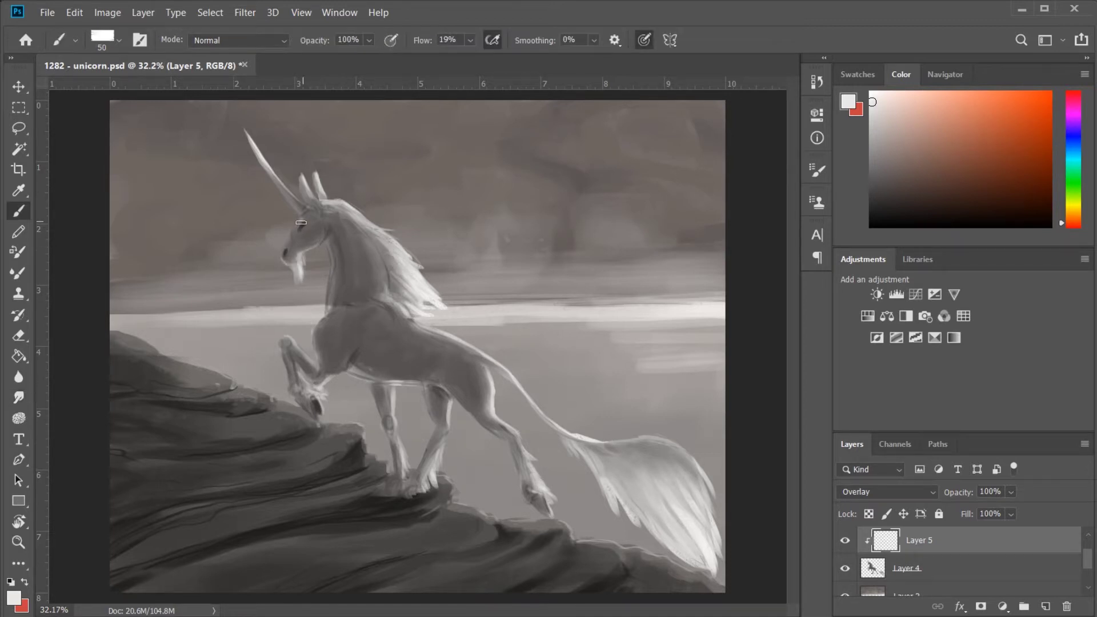
key(ctrl+e)
Step: Sample greys from the unicorn and add a new clipped Multiply shading layer
alt+click(331, 310)
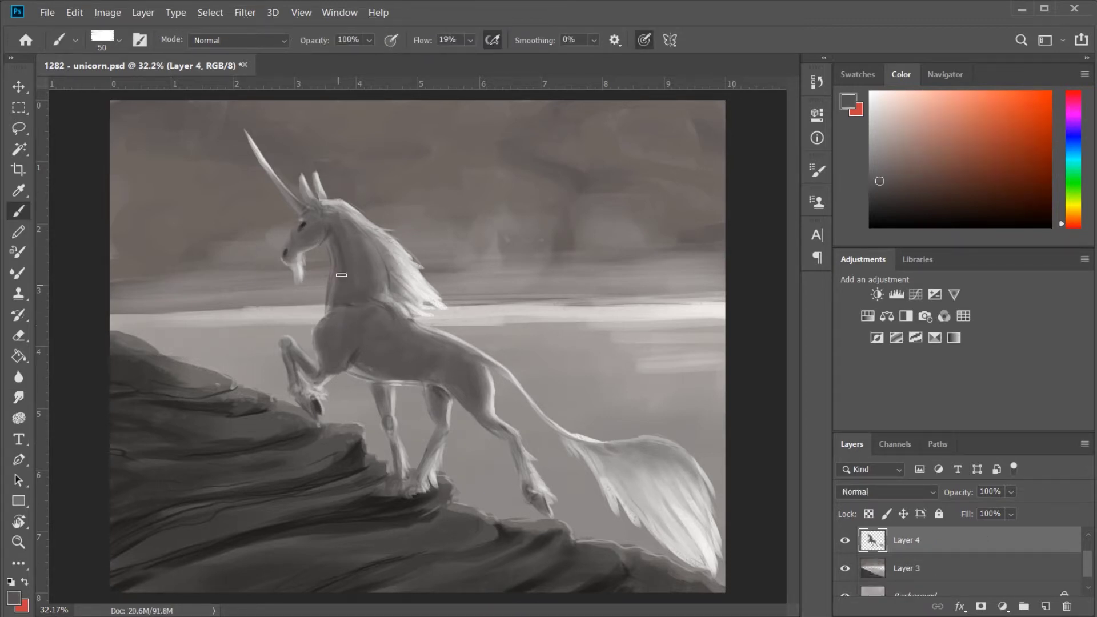
alt+click(303, 357)
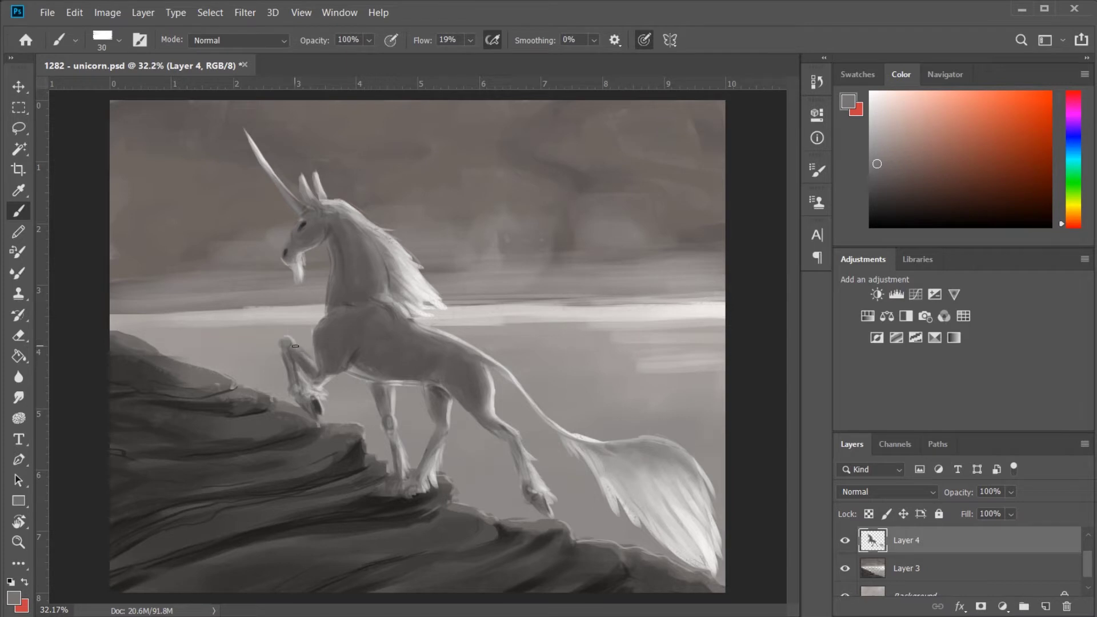
alt+click(327, 406)
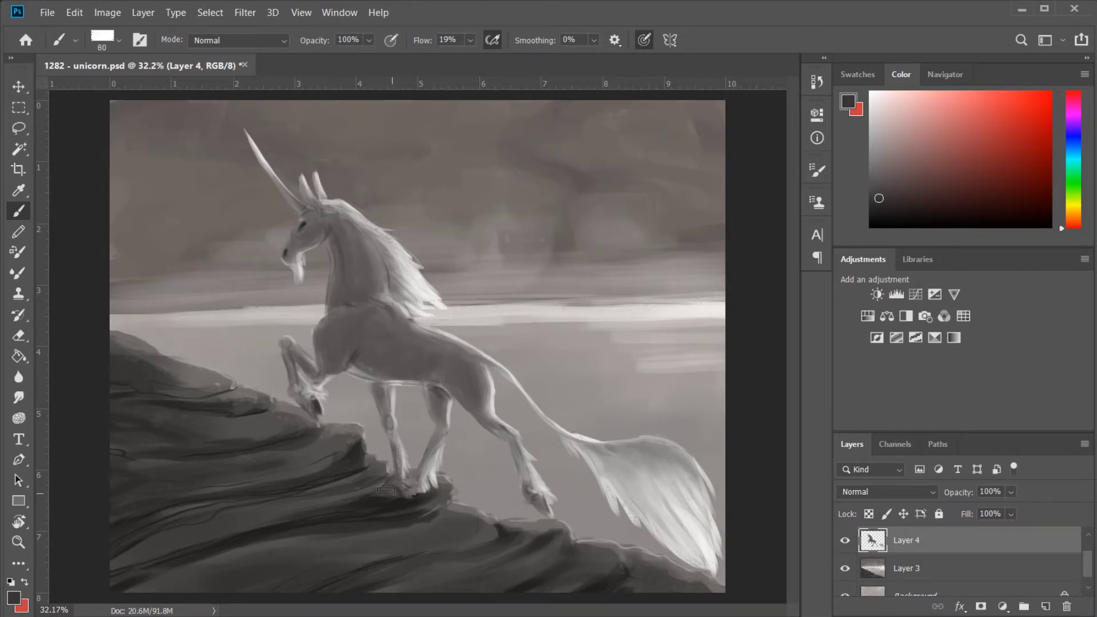
alt+click(374, 479)
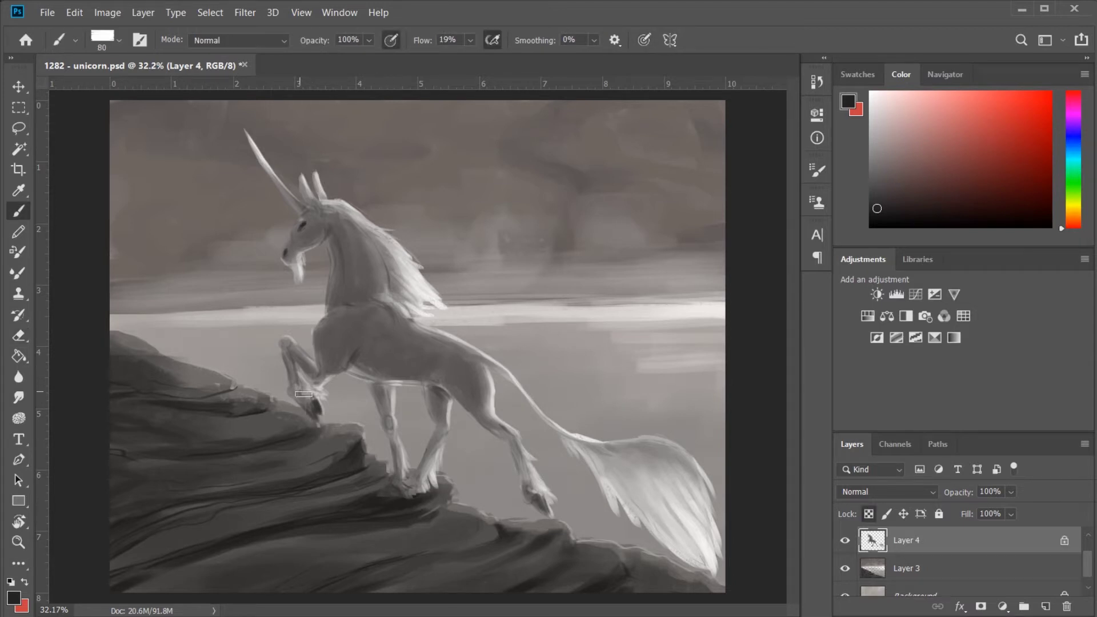
key(ctrl+shift+alt+n)
key(ctrl+alt+g)
key(shift+alt+m)
alt+click(362, 334)
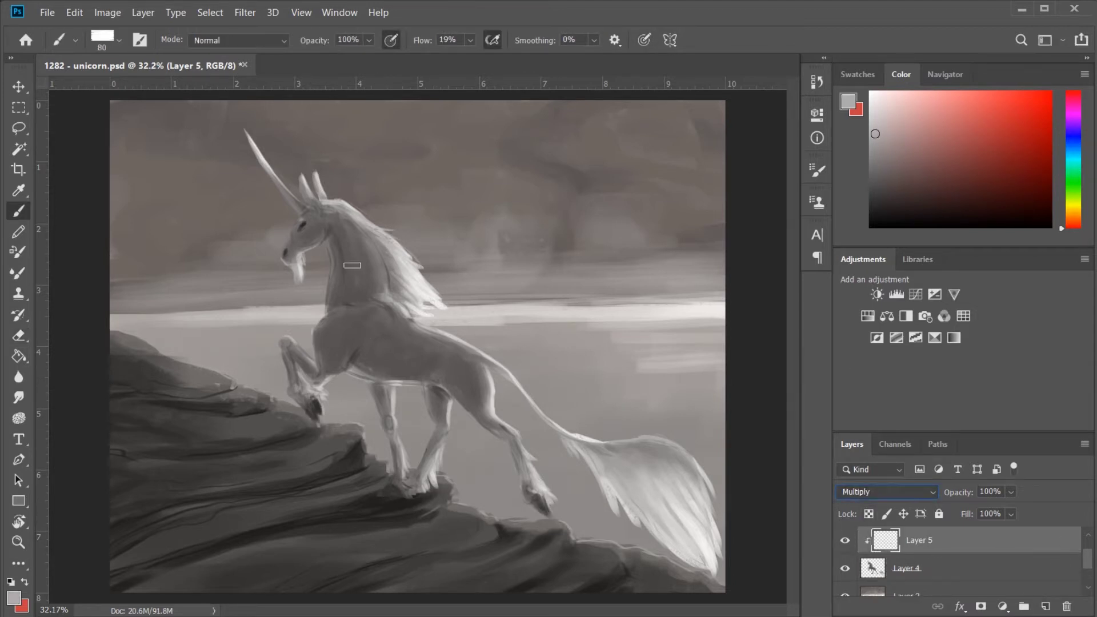
Step: Darken the neck, chest, belly and legs, smudge, and merge into Layer 4
mouse_move(357, 276)
mouse_down()
mouse_move(325, 229)
mouse_move(323, 349)
mouse_move(452, 378)
mouse_up()
drag(380, 395, 426, 485)
drag(475, 406, 460, 360)
drag(288, 349, 297, 369)
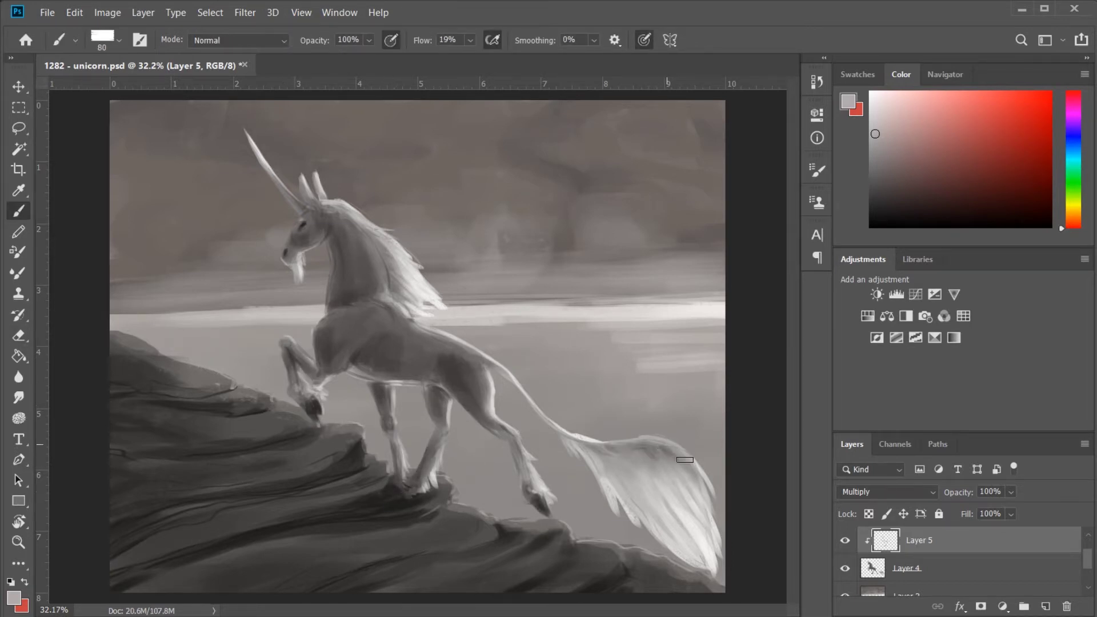
click(19, 397)
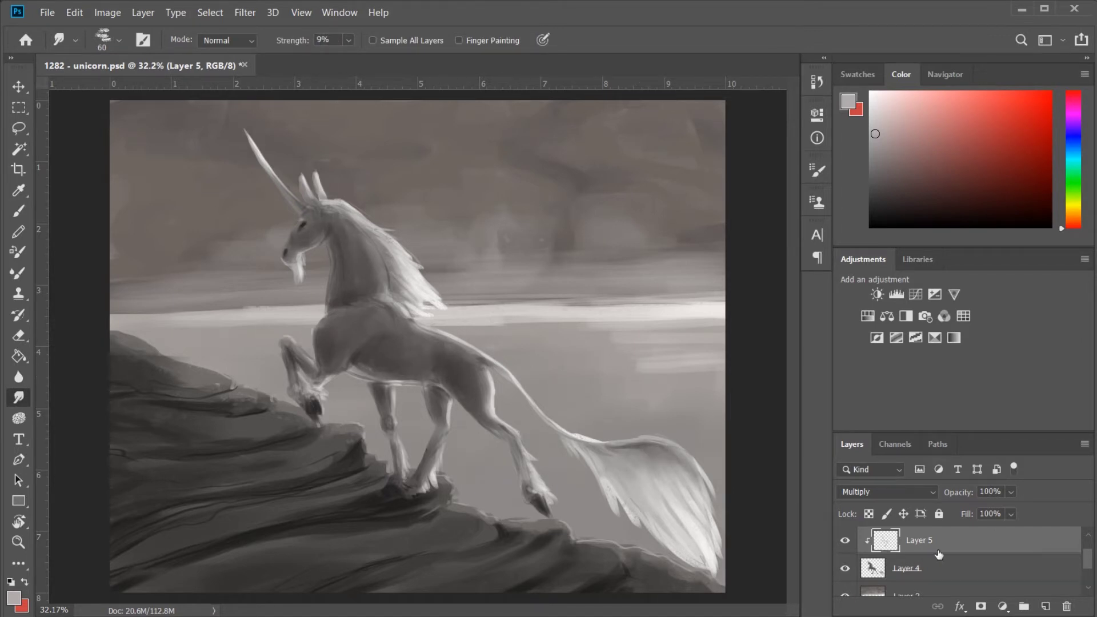
key(ctrl+e)
Step: Sample leg and near-white tones, then add a Curves adjustment layer
key(b)
alt+click(532, 478)
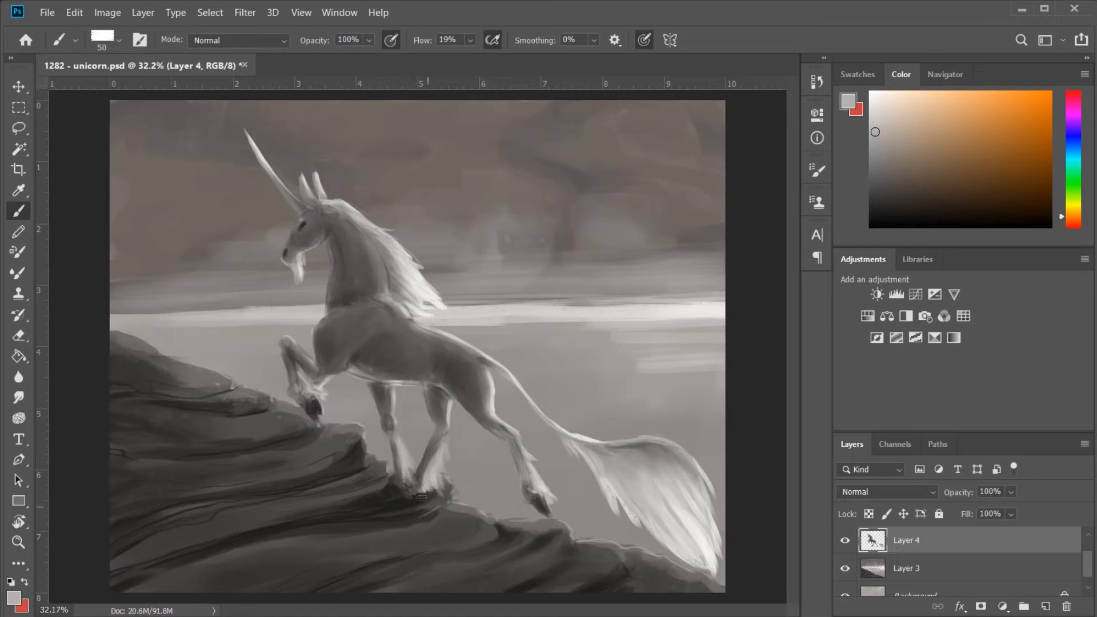
alt+click(538, 492)
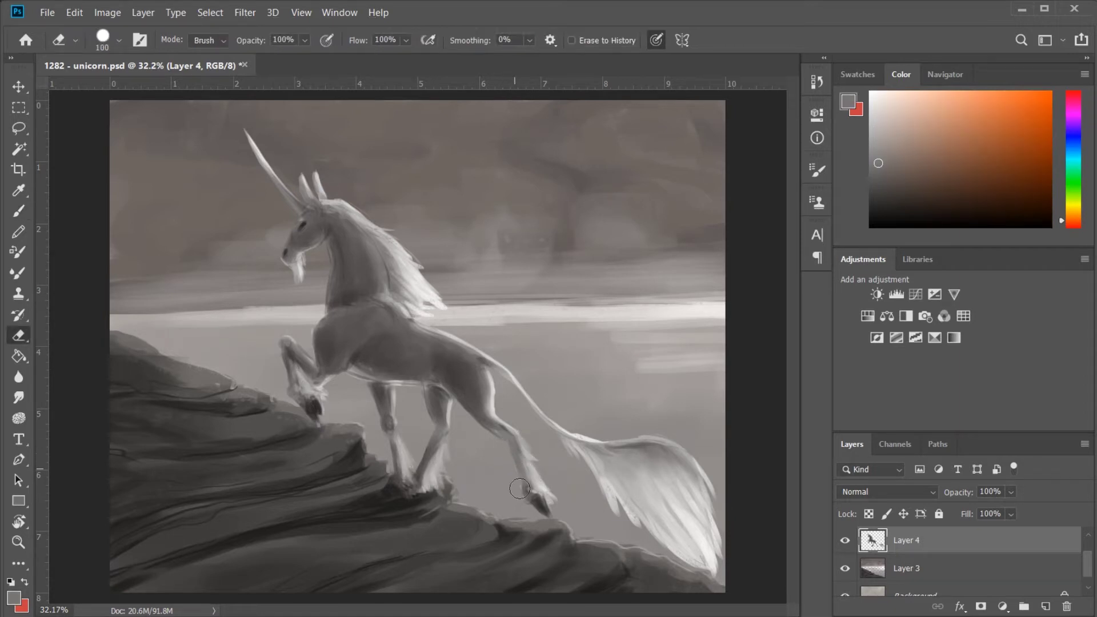
alt+click(493, 404)
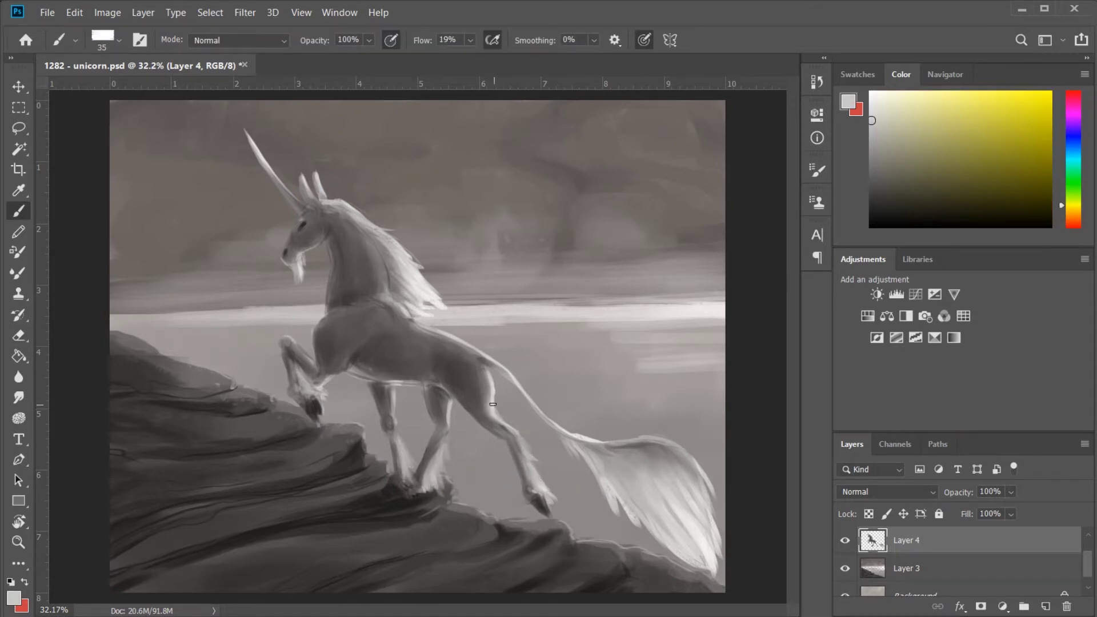
alt+click(718, 555)
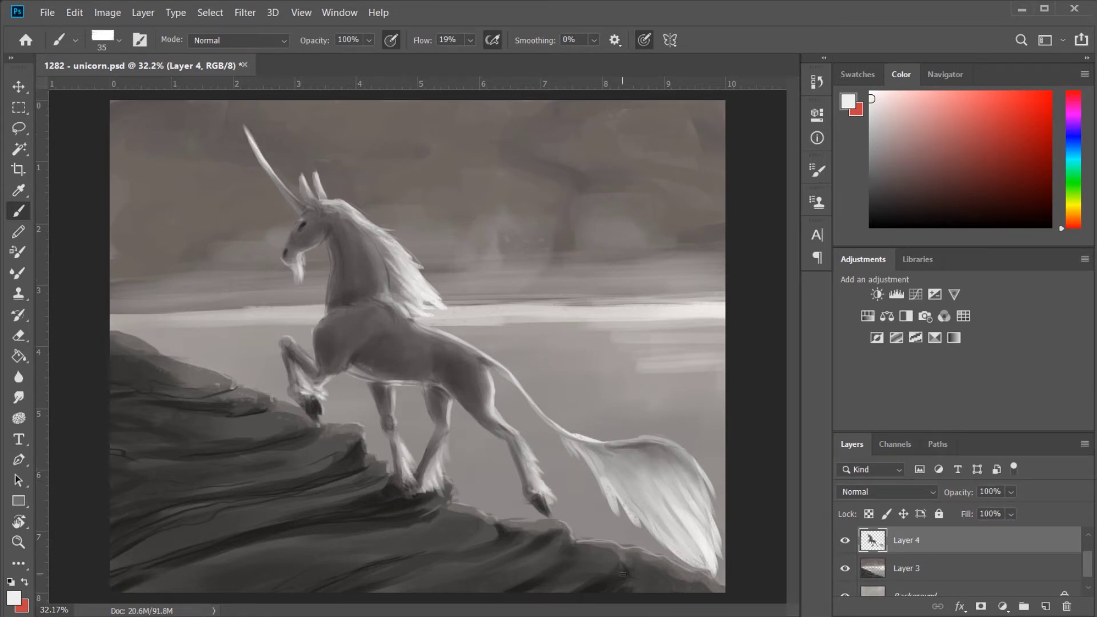
click(916, 294)
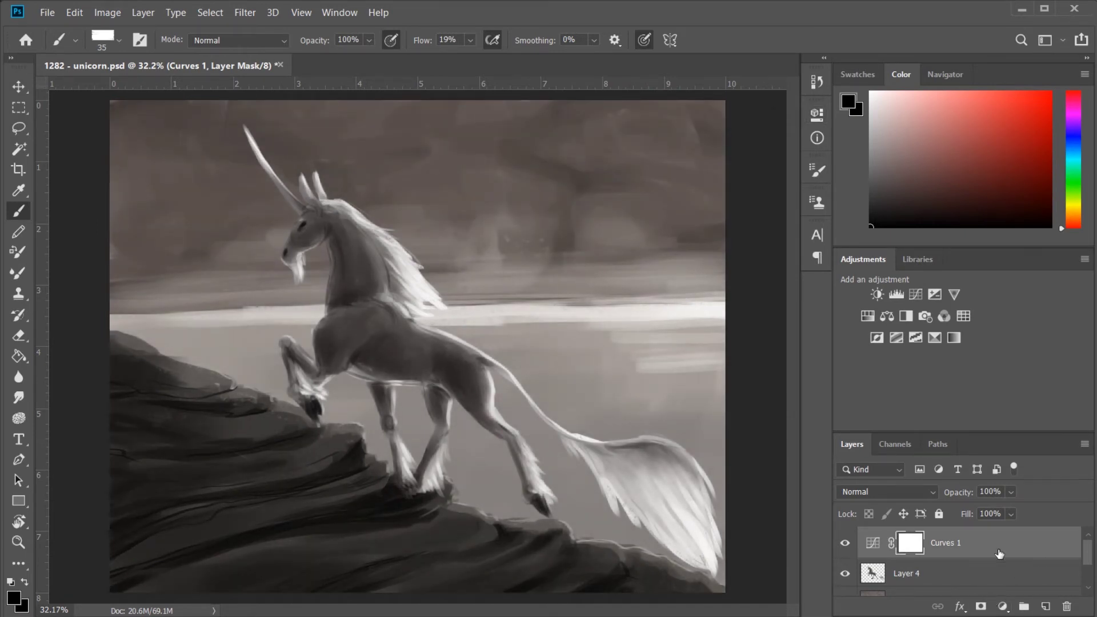
Step: Hide Curves 1 and paint a light glow along the horizon on a new layer
click(943, 573)
click(845, 543)
click(1046, 606)
key(bracketright)
key(bracketright)
key(bracketright)
drag(721, 304, 672, 327)
Step: Paint and smudge light strokes on the unicorn's legs and body
key(bracketleft)
key(bracketleft)
key(bracketleft)
key(bracketleft)
key(bracketleft)
key(bracketleft)
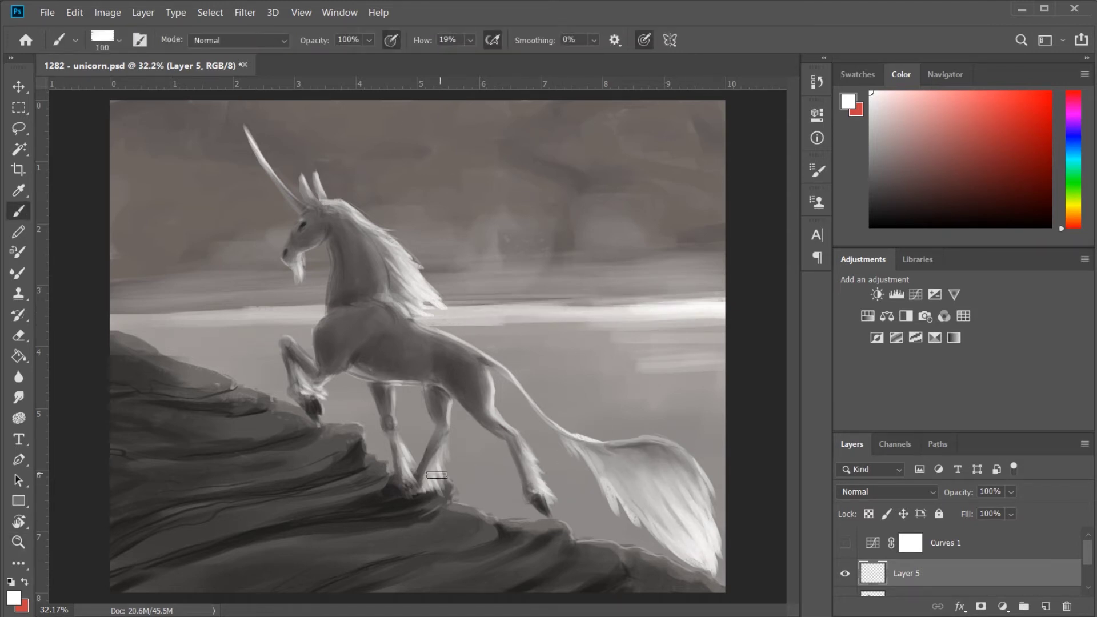
key(r)
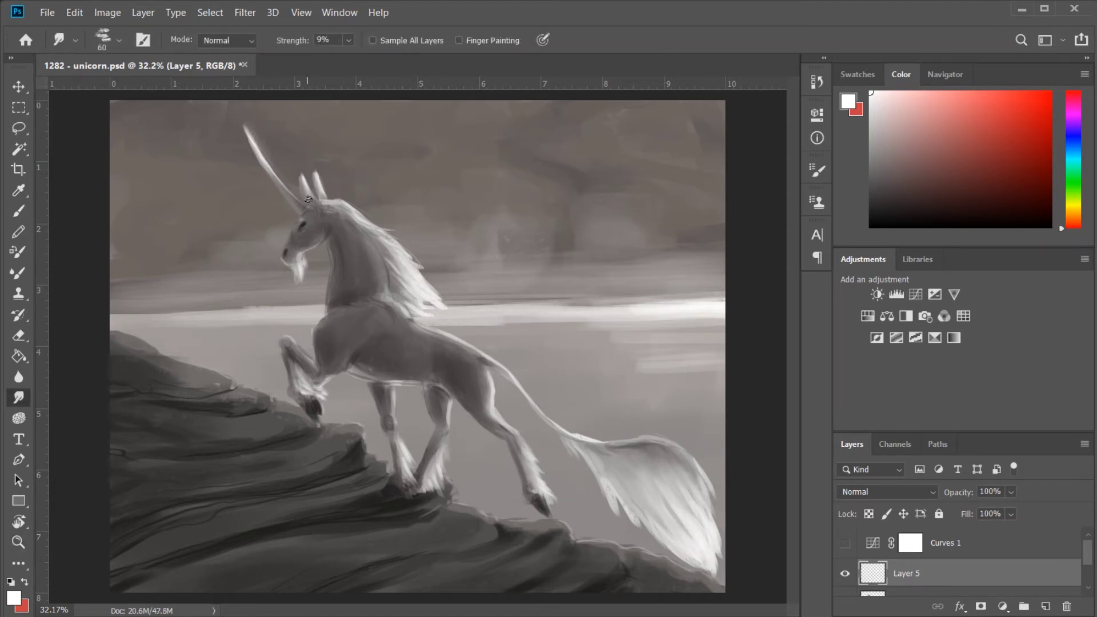
key(b)
drag(429, 299, 475, 345)
drag(443, 452, 535, 457)
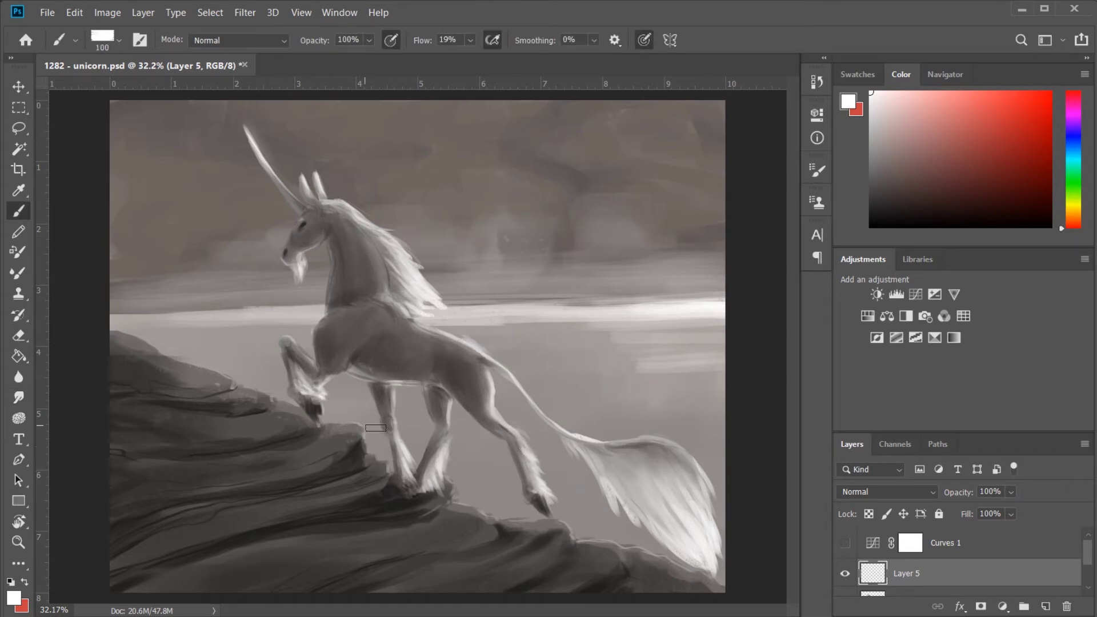
drag(385, 434, 317, 394)
key(r)
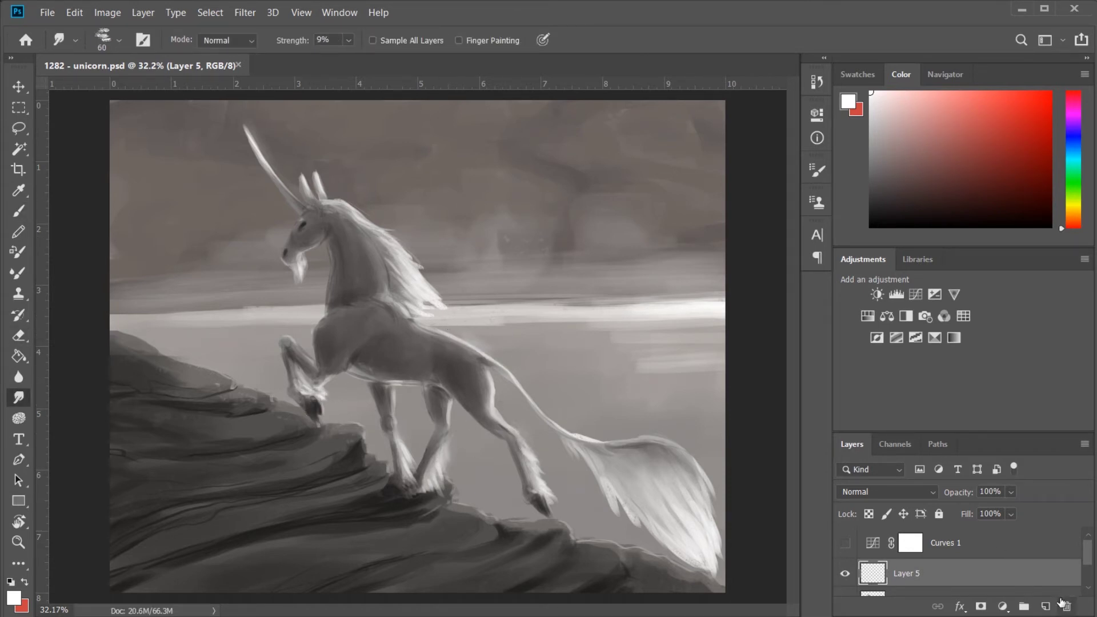
Step: Darken the lower rocks with shadow strokes on a new Multiply layer
click(1047, 605)
key(shift+alt+m)
key(b)
mouse_move(178, 566)
mouse_down()
mouse_move(348, 526)
mouse_move(544, 580)
mouse_move(152, 549)
mouse_move(300, 455)
mouse_move(217, 408)
mouse_up()
key(r)
key(b)
mouse_move(171, 514)
mouse_down()
mouse_move(453, 564)
mouse_move(298, 545)
mouse_up()
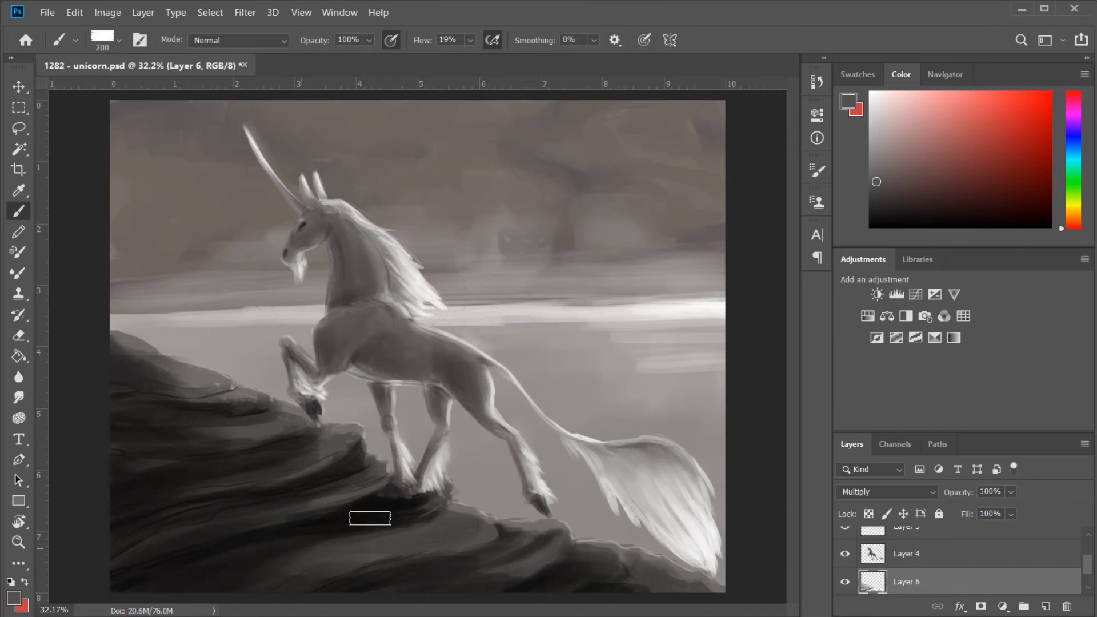
Step: Switch between Layer 4 and the Multiply shadow layer, toggling eraser, smudge and brush
click(946, 565)
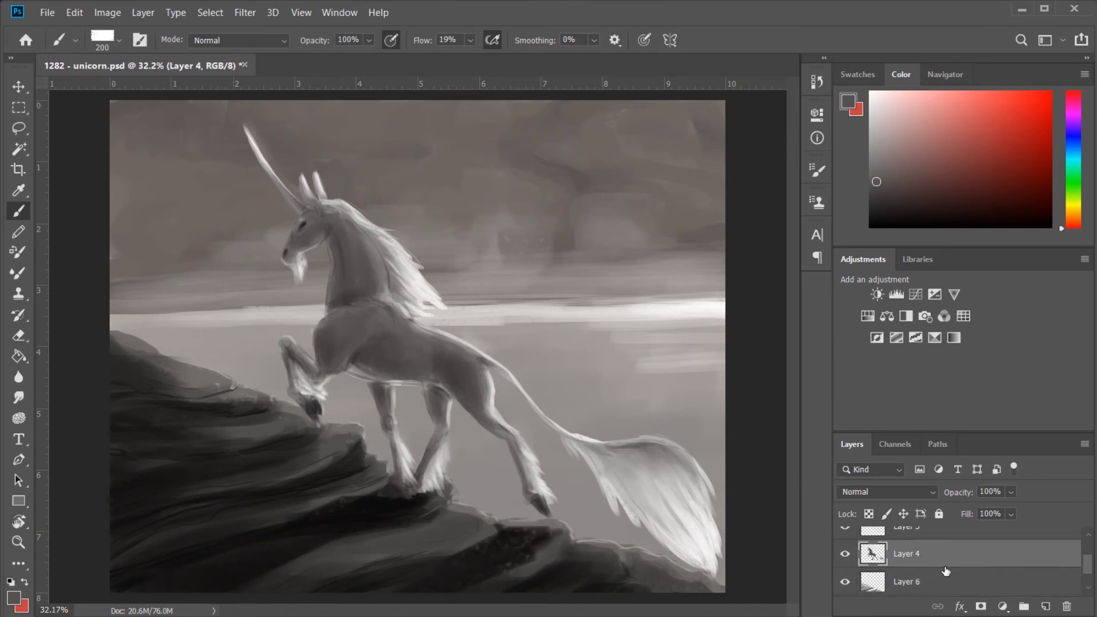
key(e)
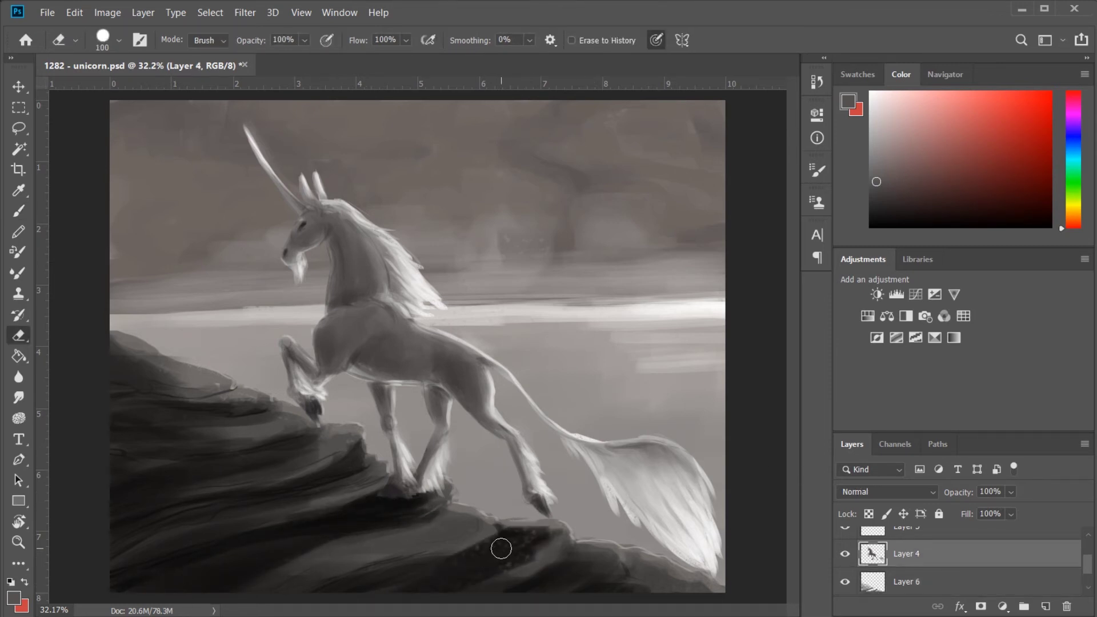
key(alt+bracketleft)
key(b)
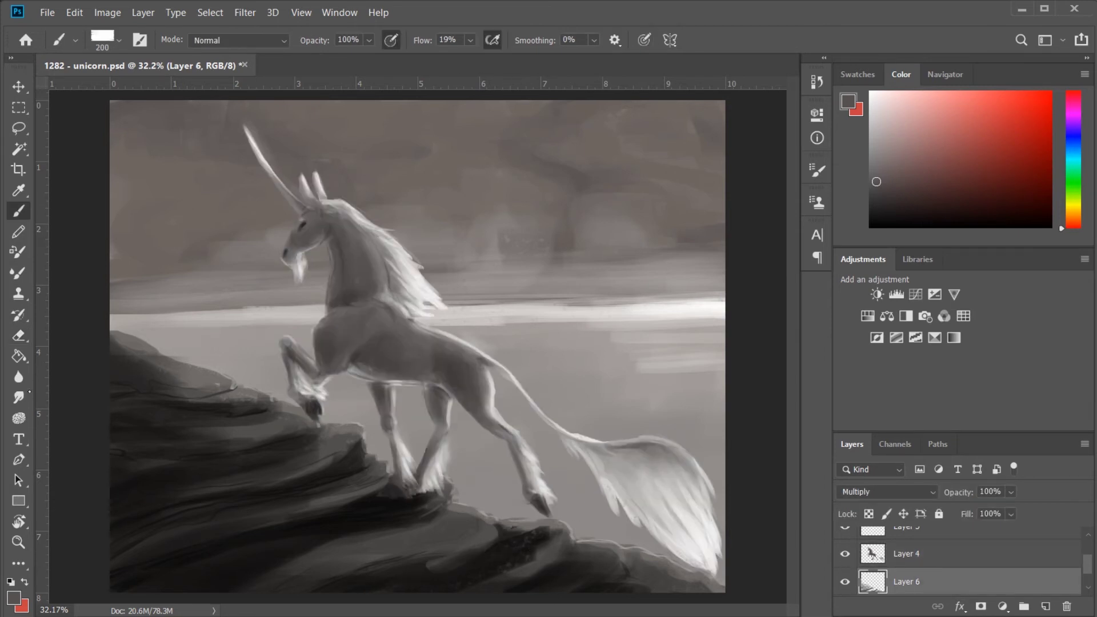
key(r)
key(alt+bracketright)
key(b)
Step: Sample dark rock tones, then smudge the bright horizon band on the Background layer
alt+click(405, 494)
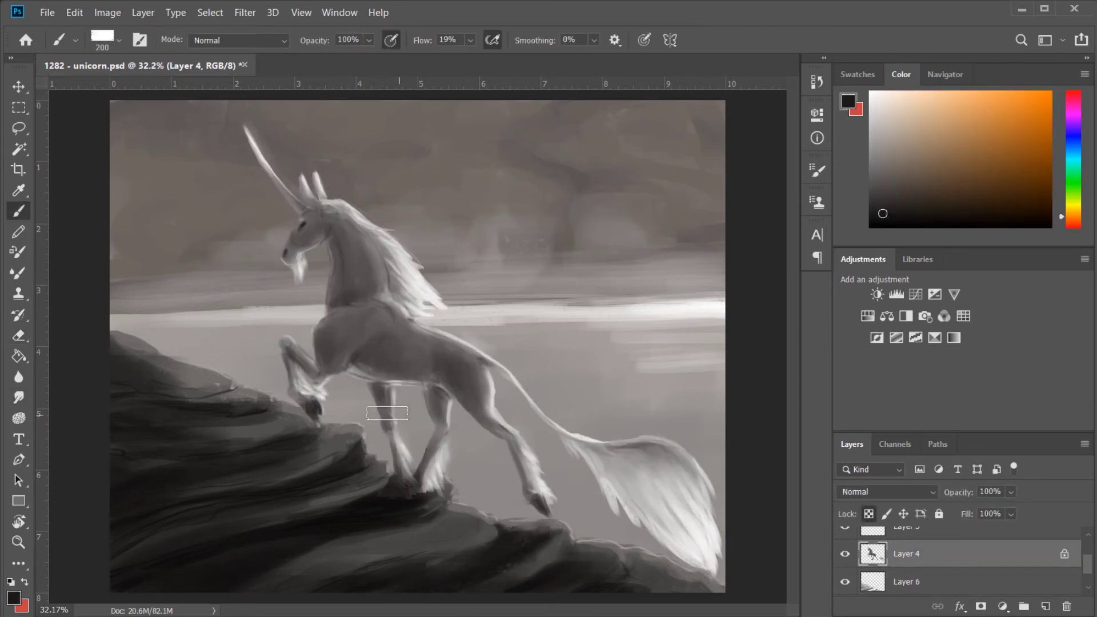
alt+click(417, 503)
key(bracketleft)
key(bracketleft)
key(bracketleft)
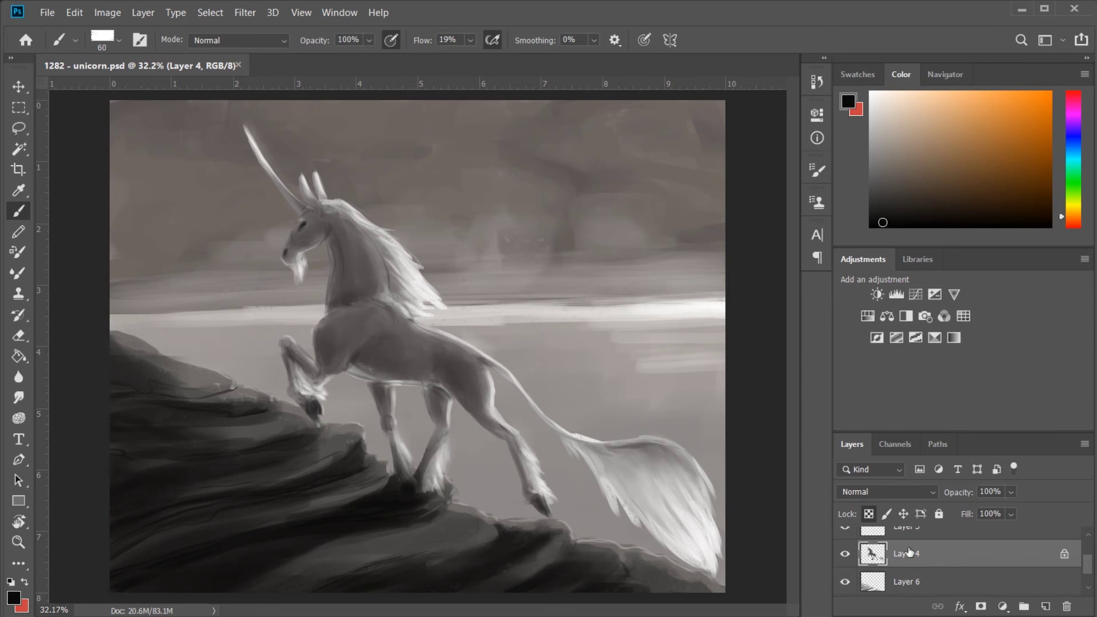
key(alt+bracketleft)
key(alt+bracketleft)
key(r)
drag(557, 302, 663, 300)
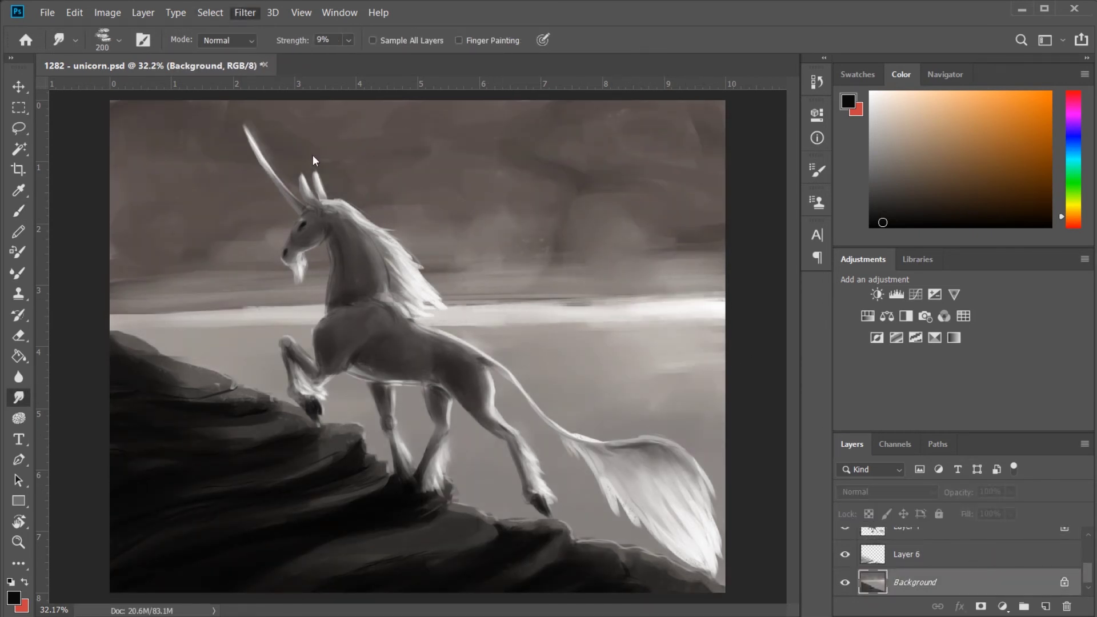
Step: Lasso-select the sky above the rock line, then deselect it
key(l)
drag(743, 565, 729, 563)
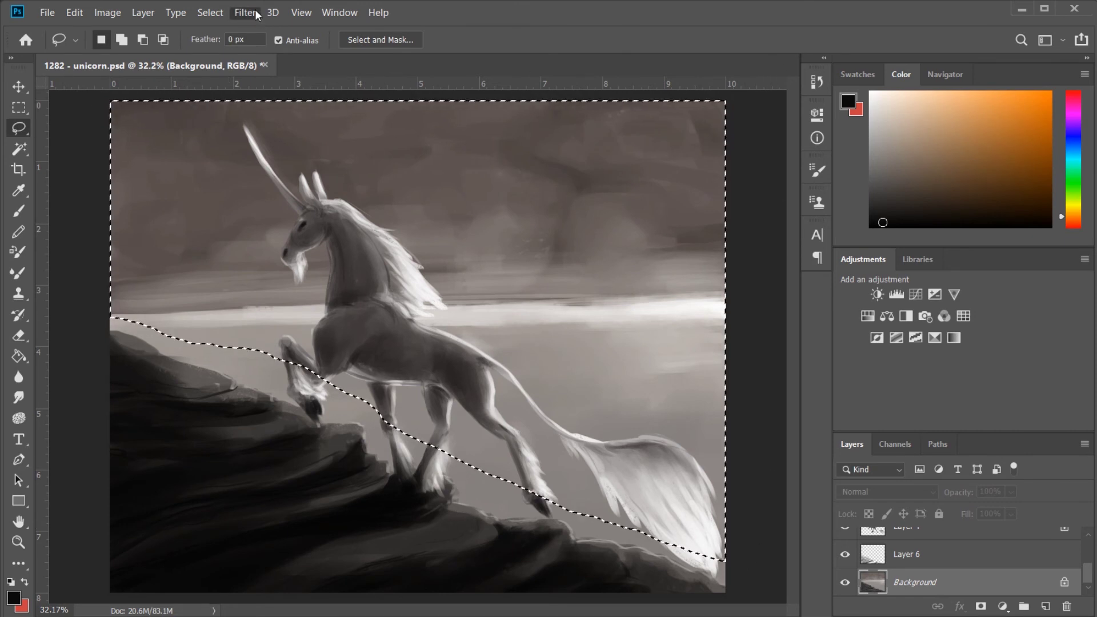
key(h)
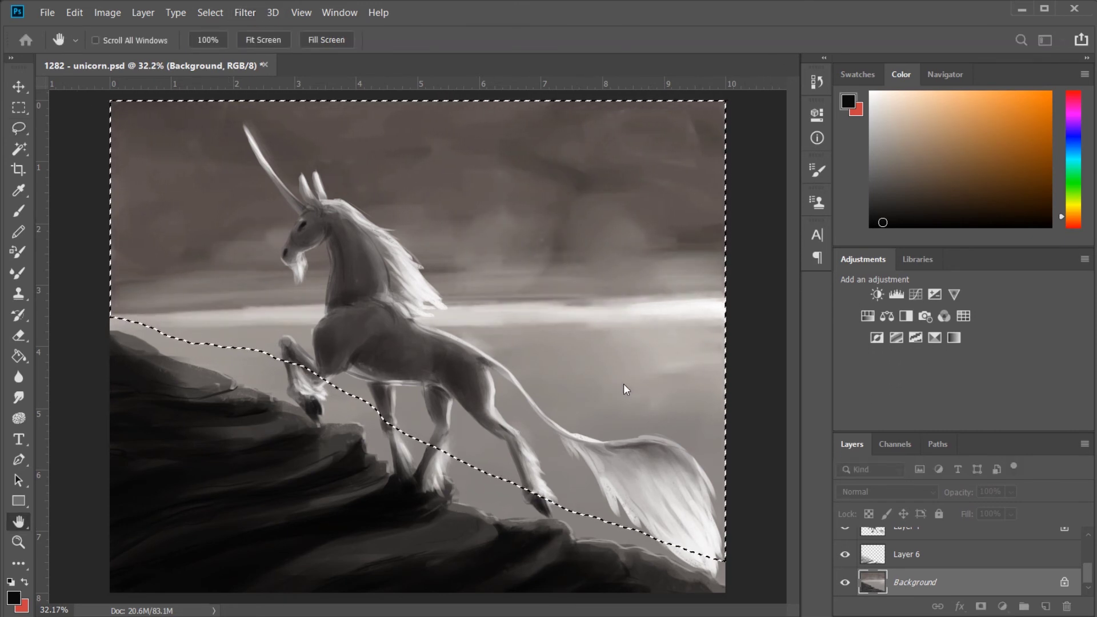
key(l)
key(ctrl+d)
Step: Paint light rim light on a new Soft Light layer along the back, tail, legs and mane
key(alt+period)
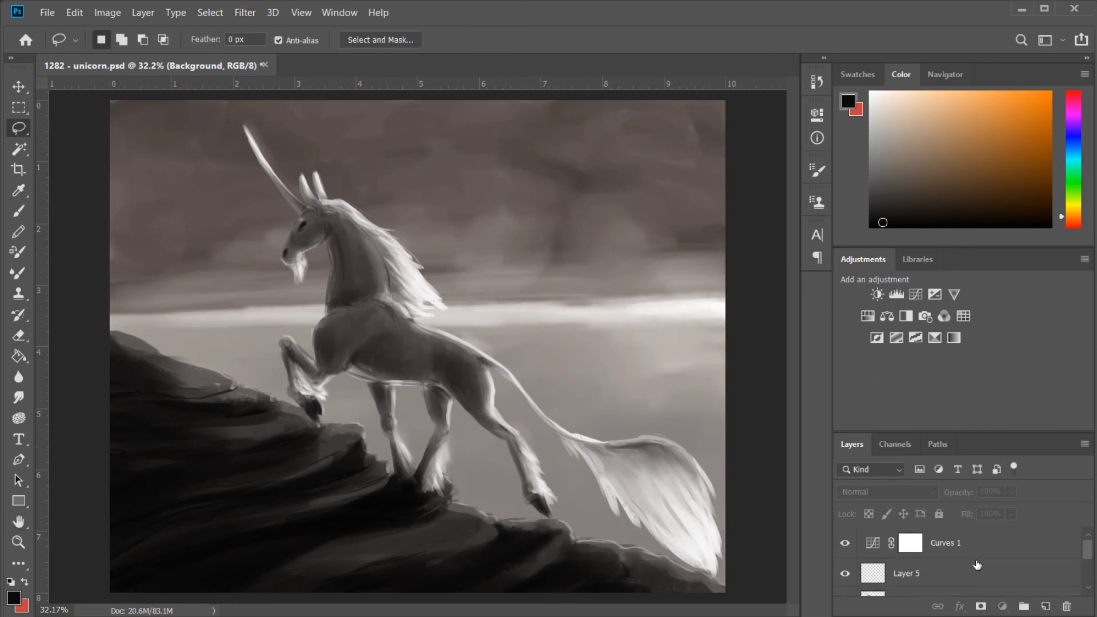
key(ctrl+shift+alt+n)
key(shift+alt+f)
key(b)
mouse_move(413, 315)
mouse_down()
mouse_move(674, 443)
mouse_move(714, 548)
mouse_up()
drag(495, 384, 546, 497)
drag(452, 400, 440, 480)
drag(400, 391, 440, 491)
drag(323, 400, 315, 423)
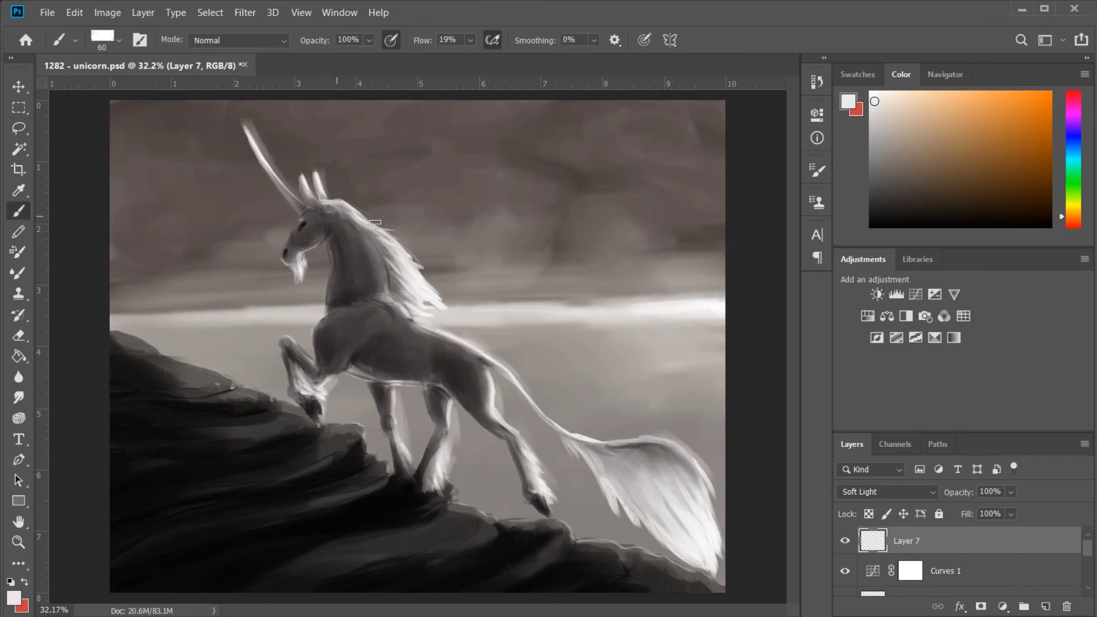
Step: Refine the rim highlights with smudge and eraser, save, and add a light stroke by the front leg
key(r)
key(e)
key(r)
key(e)
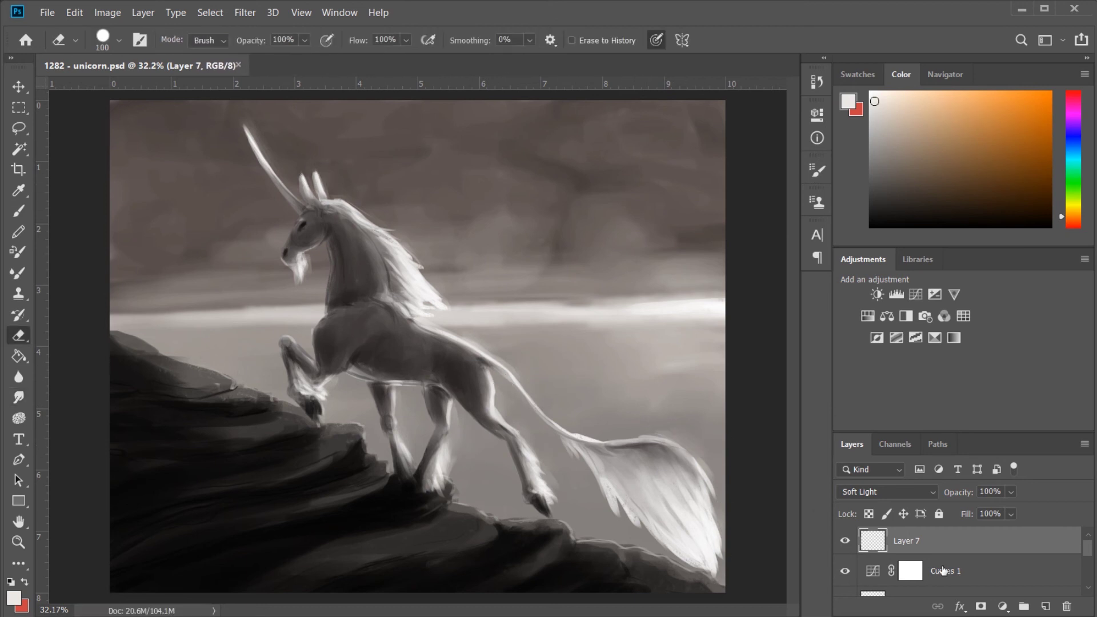
key(b)
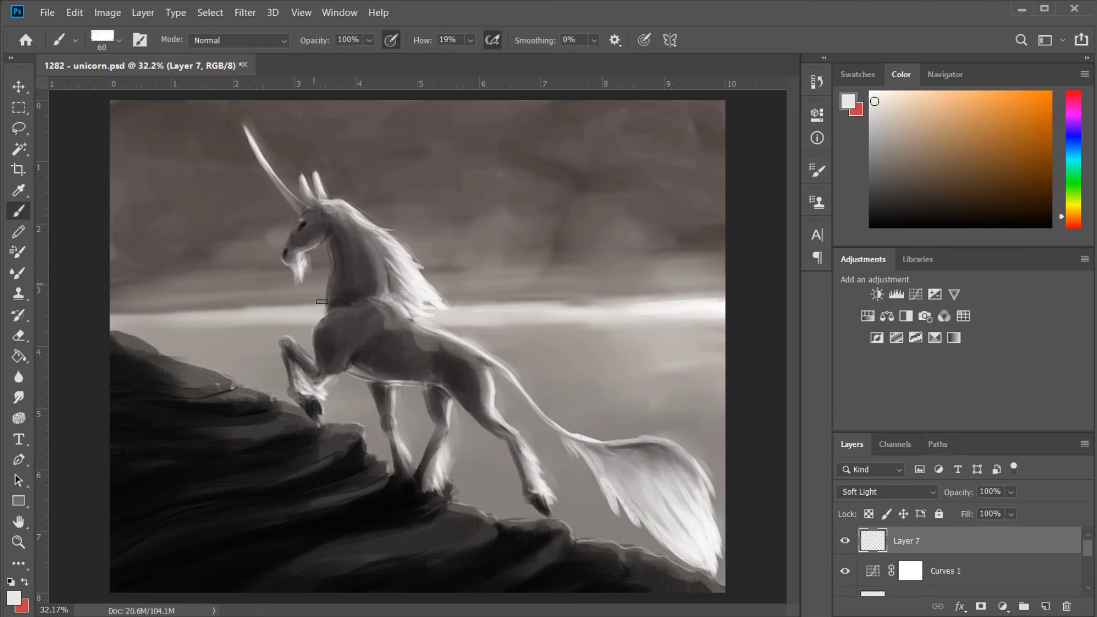
key(e)
key(r)
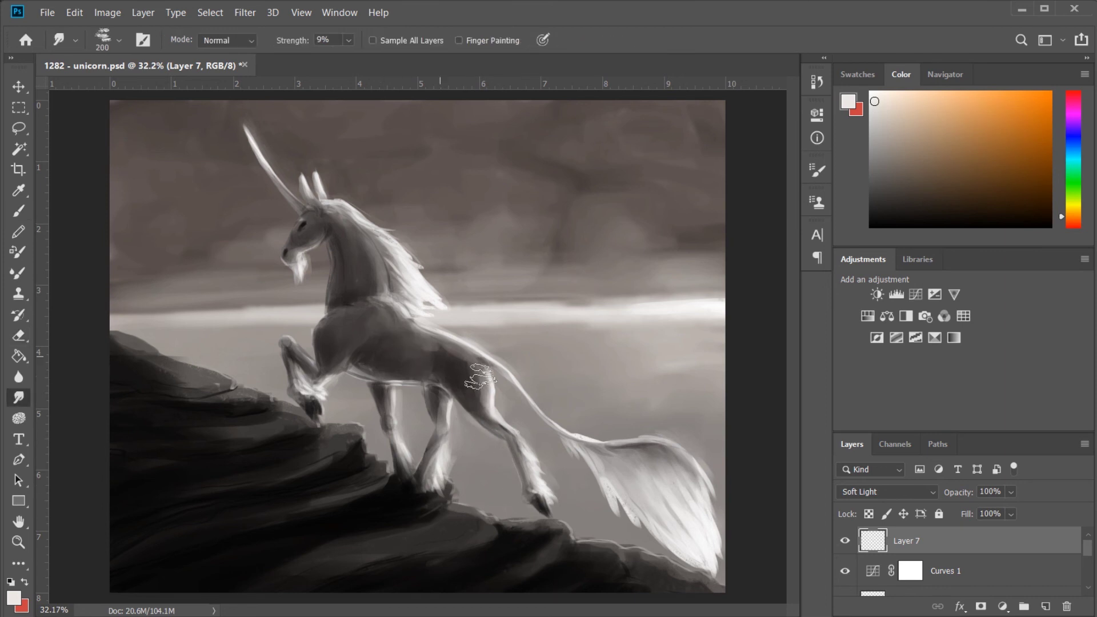
key(ctrl+s)
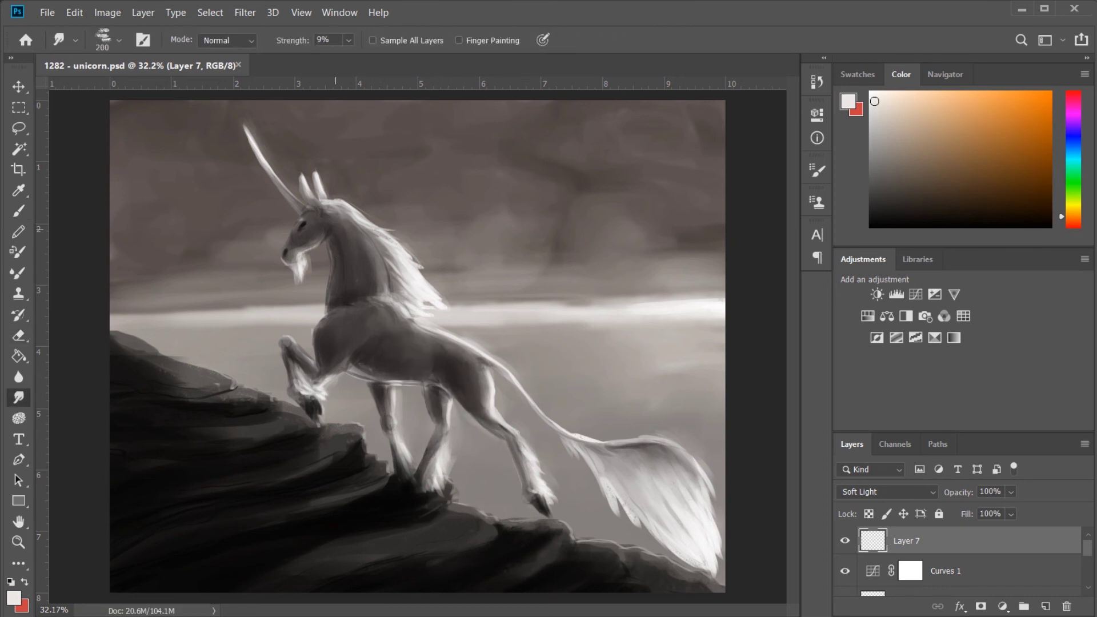
key(b)
drag(694, 582, 288, 413)
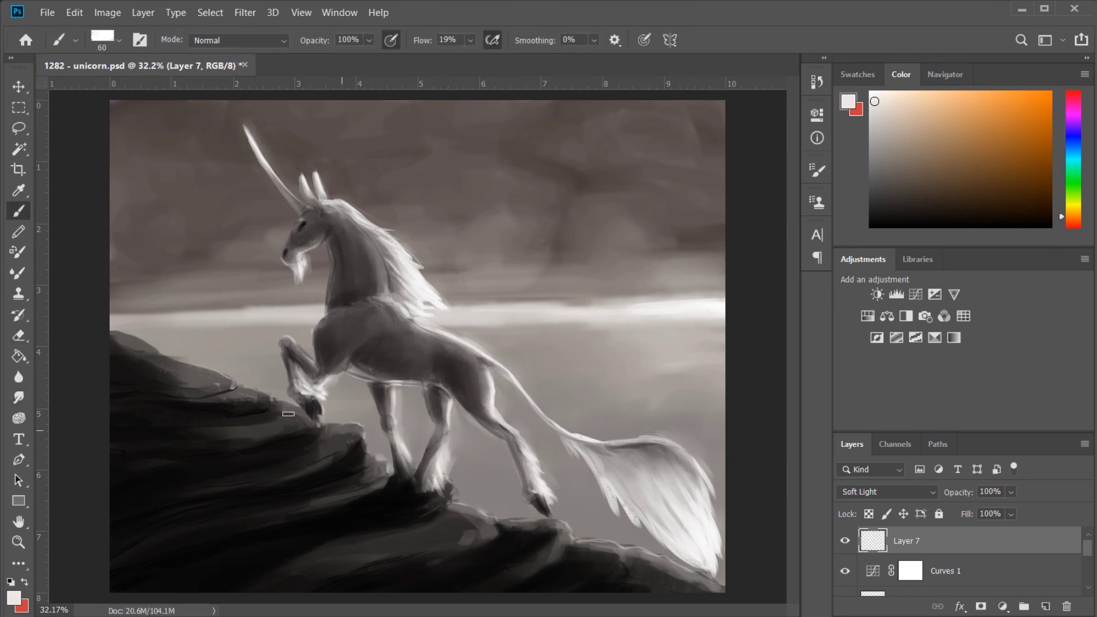
key(r)
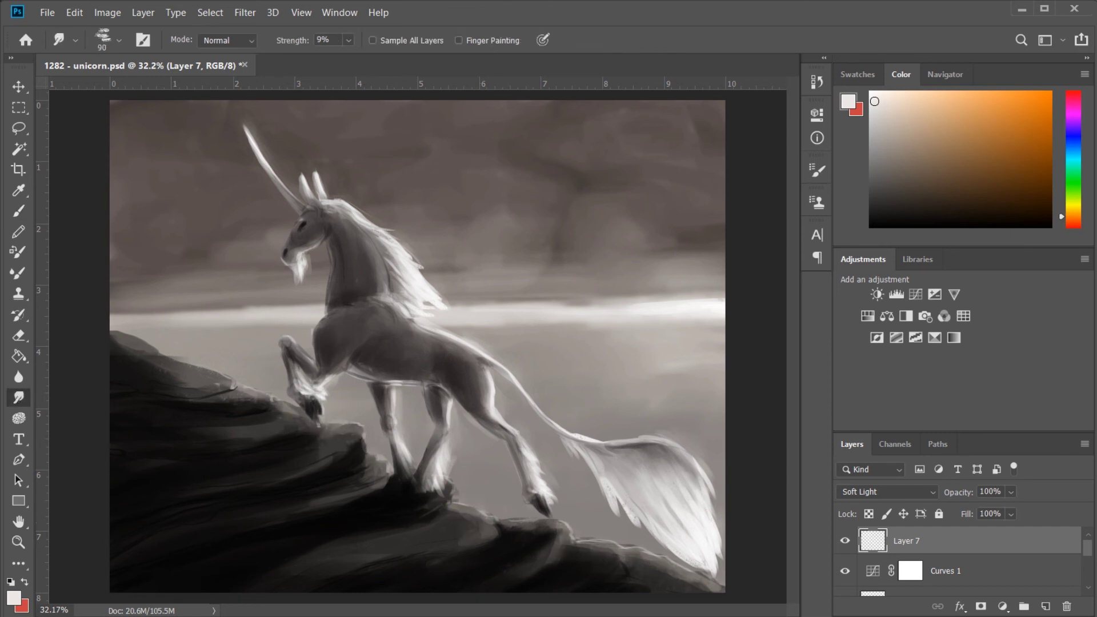
Step: Add Layer 8 and paint dark black strokes forming a frame shape in the lower rocks
key(ctrl+shift+alt+n)
key(z)
key(b)
mouse_move(135, 551)
mouse_down()
mouse_move(473, 339)
mouse_move(440, 463)
mouse_up()
drag(527, 361, 600, 361)
drag(600, 363, 601, 460)
drag(529, 366, 528, 460)
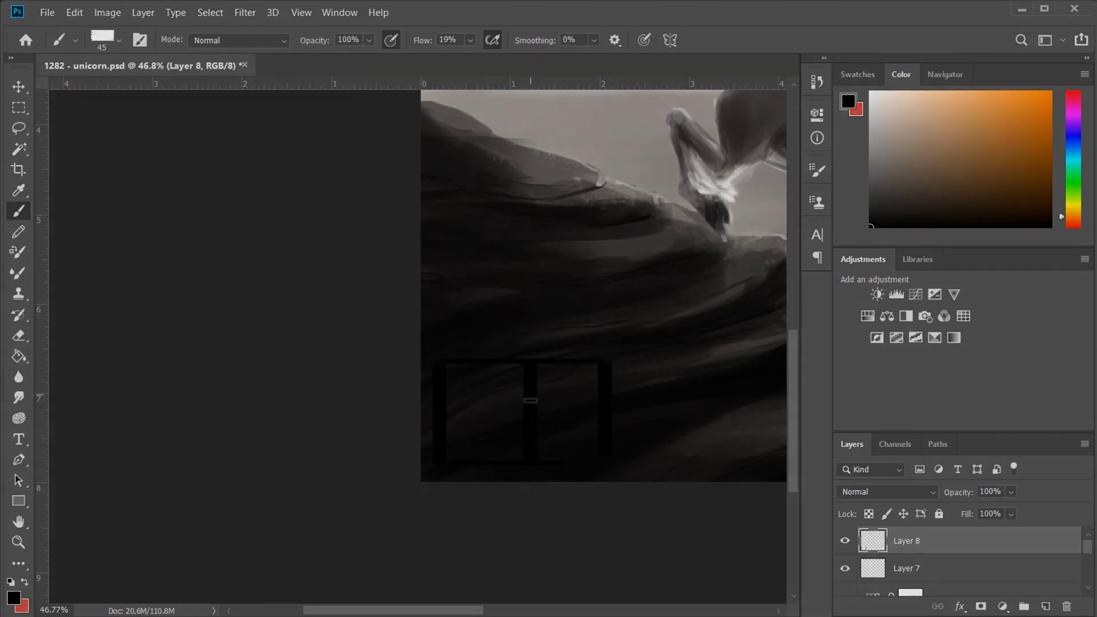